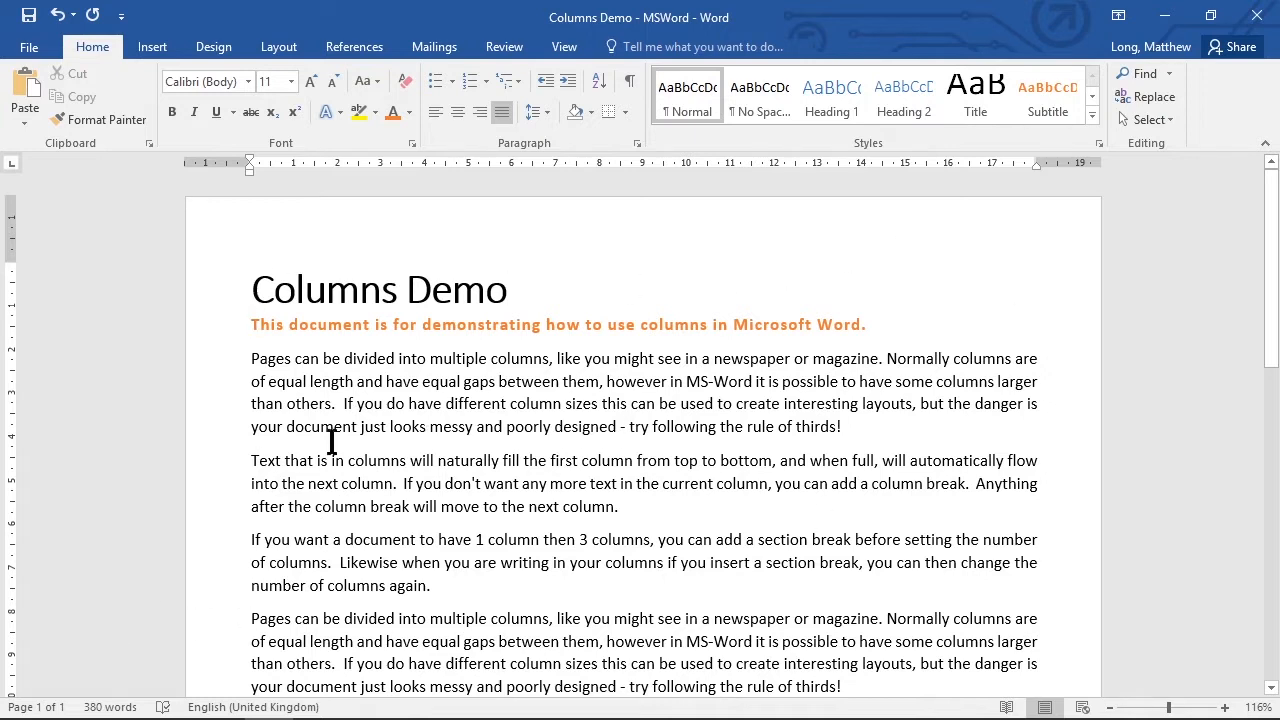
Lay out the whole document in two equal columns.
scroll(600, 508, "down", 3)
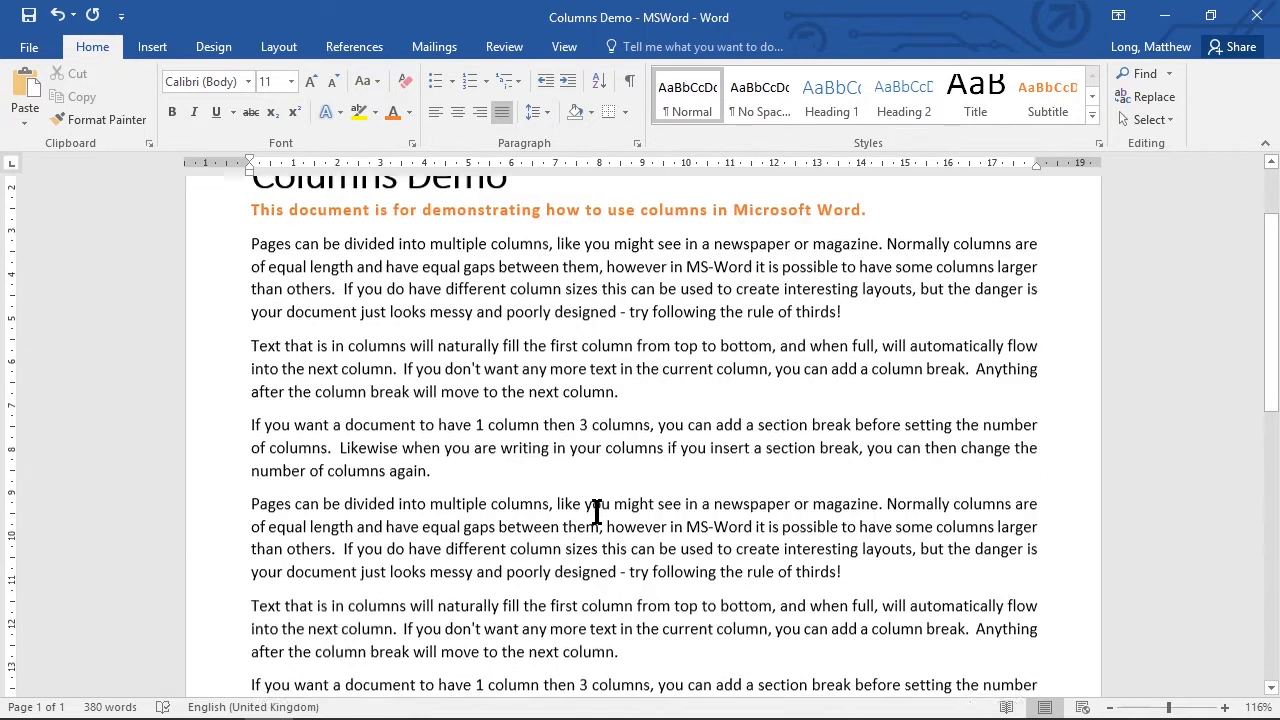
scroll(597, 512, "up", 3)
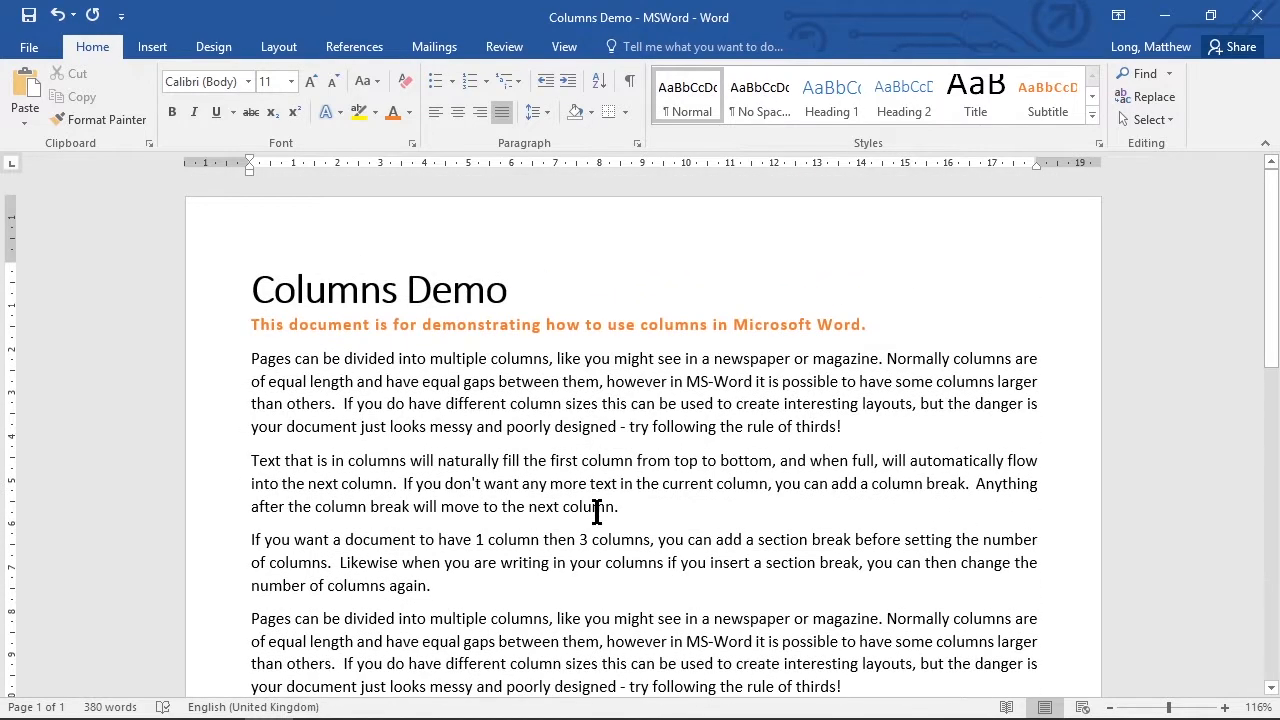
left_click(280, 46)
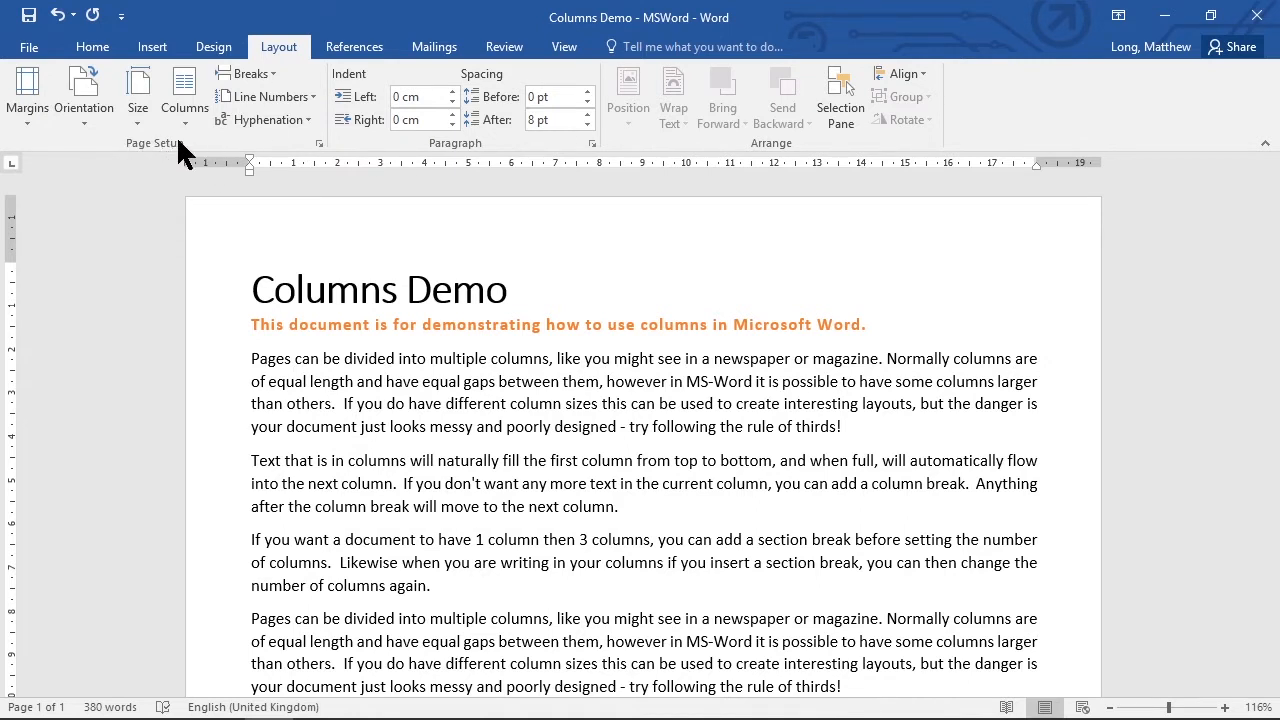
left_click(187, 77)
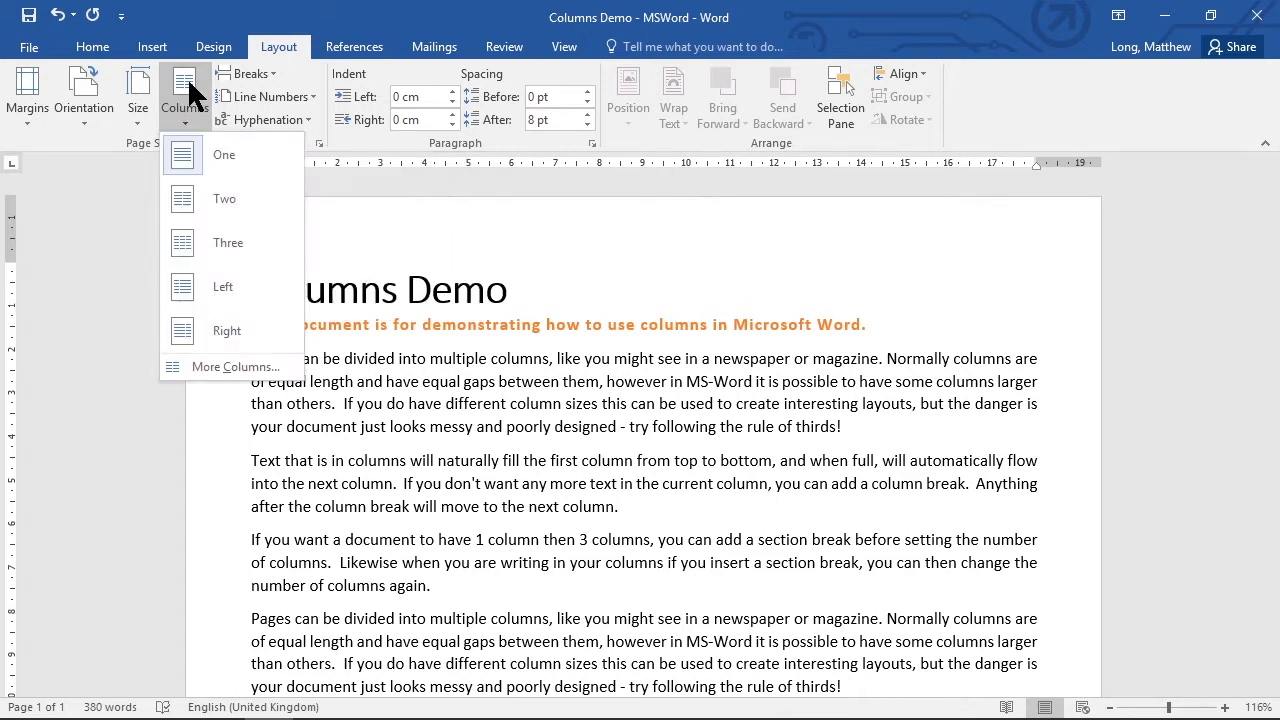
left_click(245, 195)
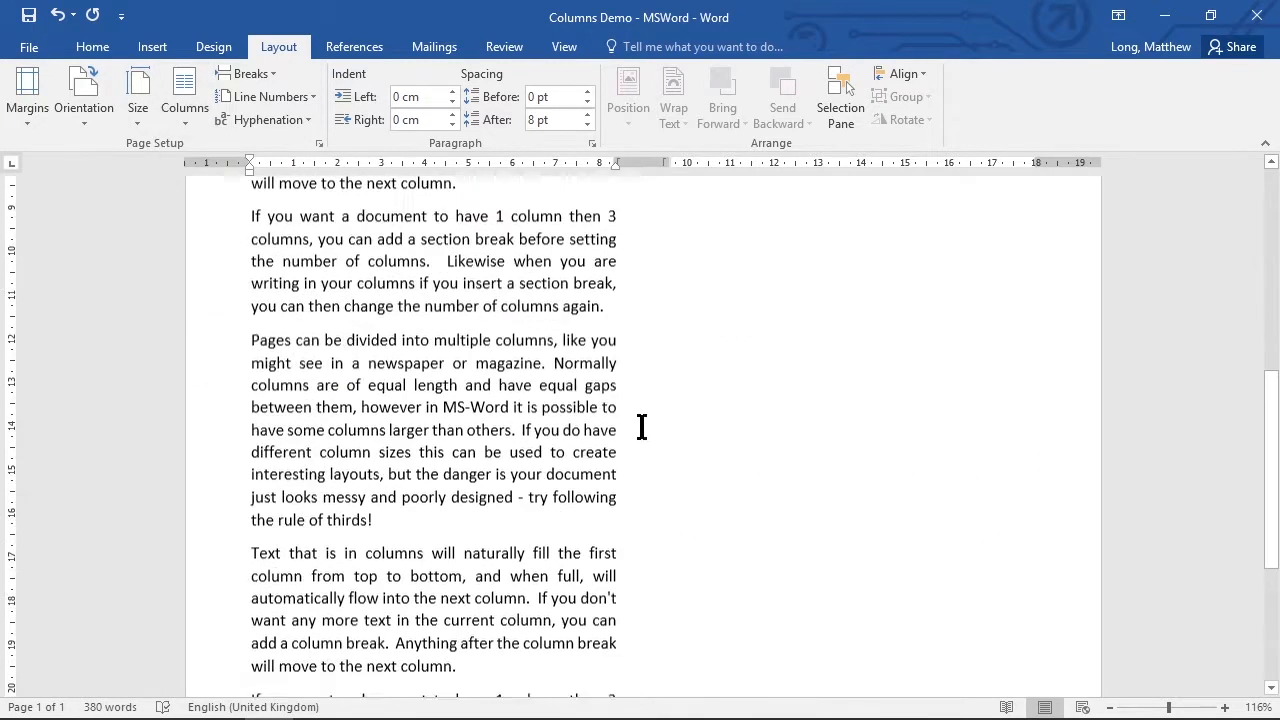
Add "What you will notice is that as I fill one of the columns with" at the end of the document's last paragraph.
scroll(641, 427, "up", 3)
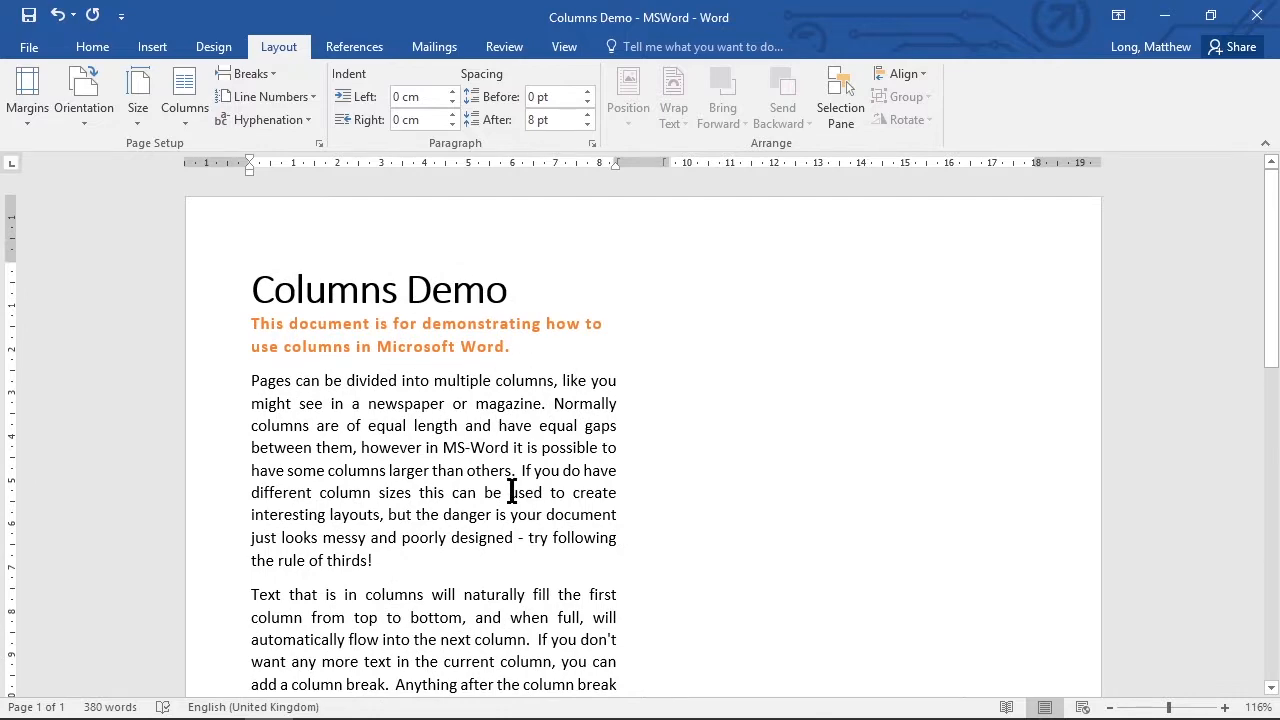
scroll(513, 492, "down", 15)
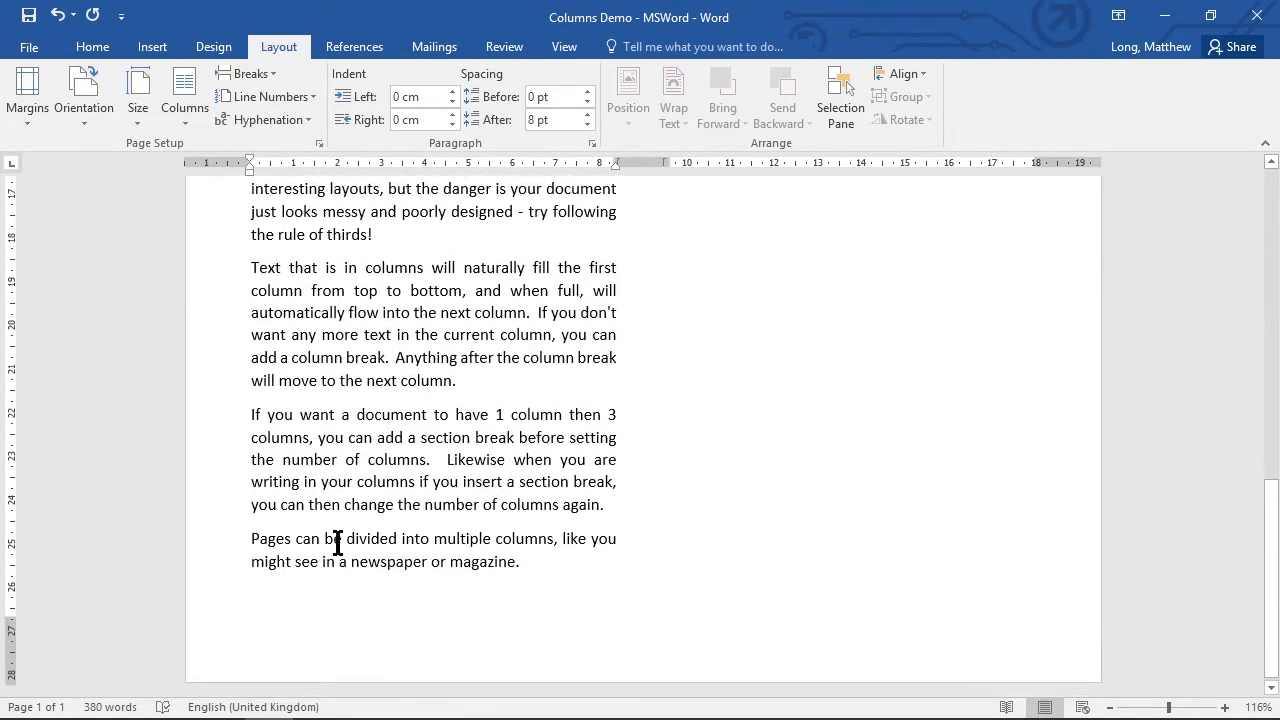
scroll(366, 406, "up", 10)
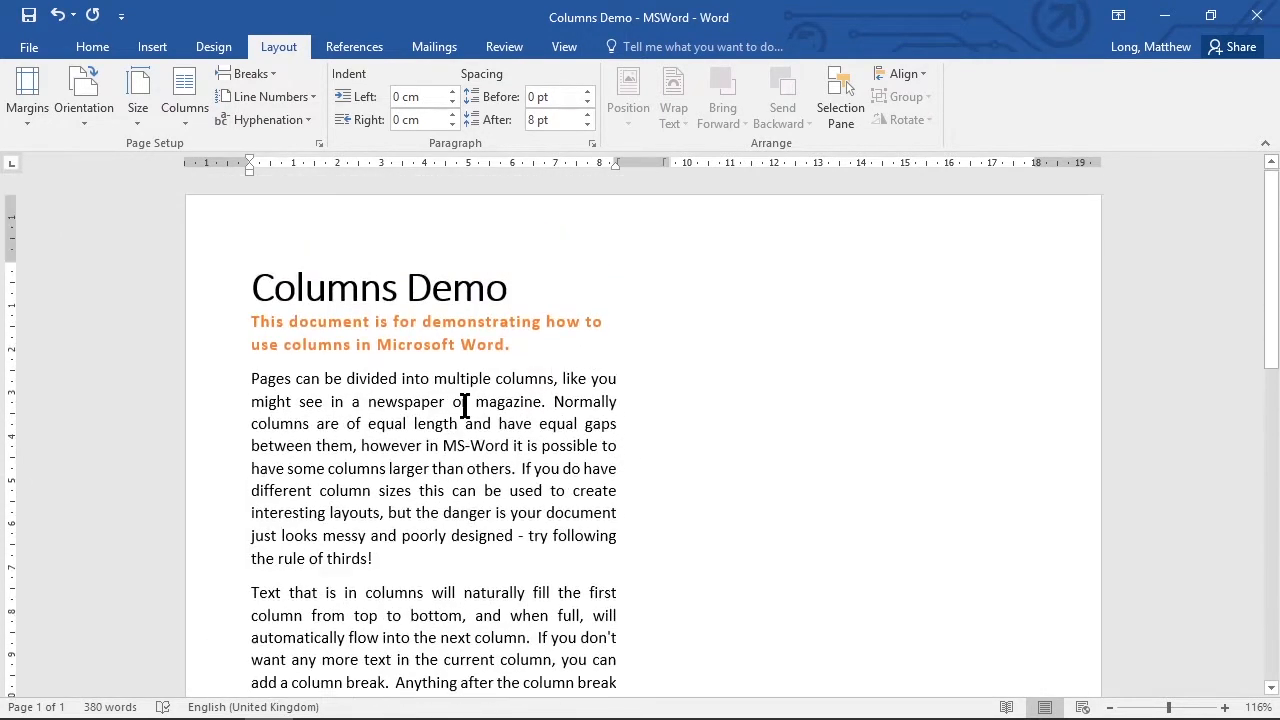
scroll(465, 405, "down", 10)
scroll(470, 420, "down", 1)
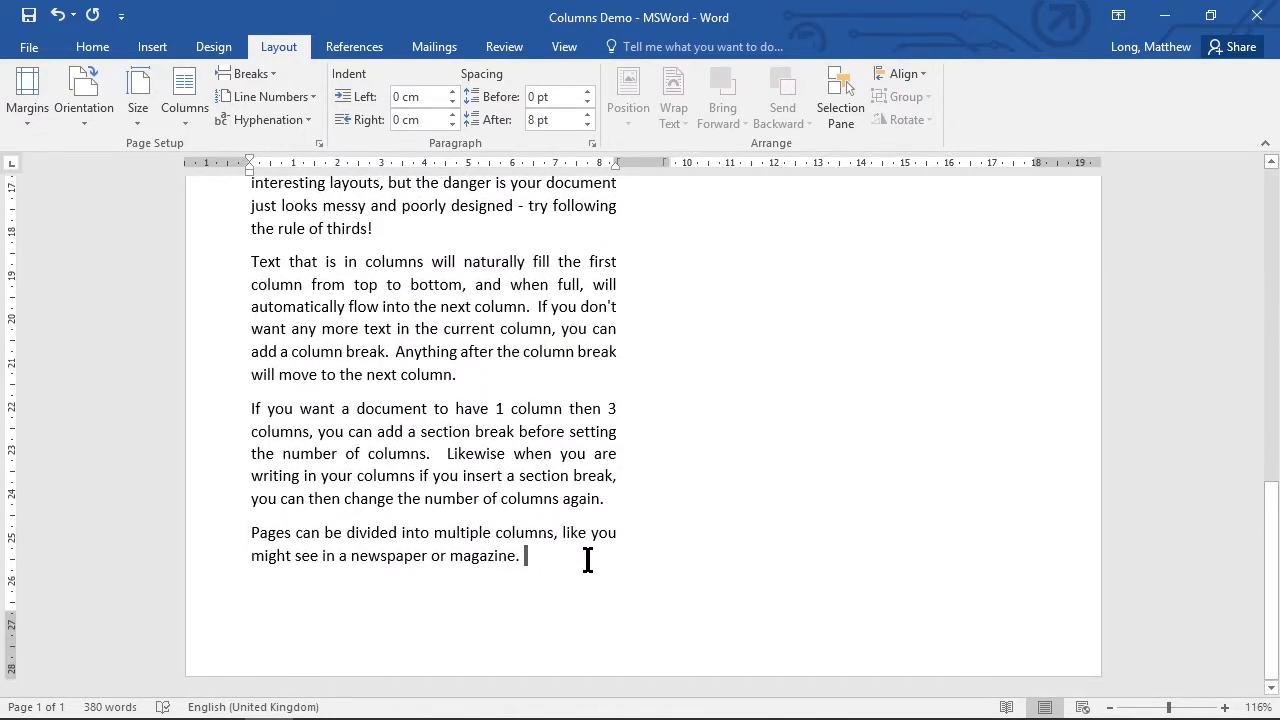
type("What y")
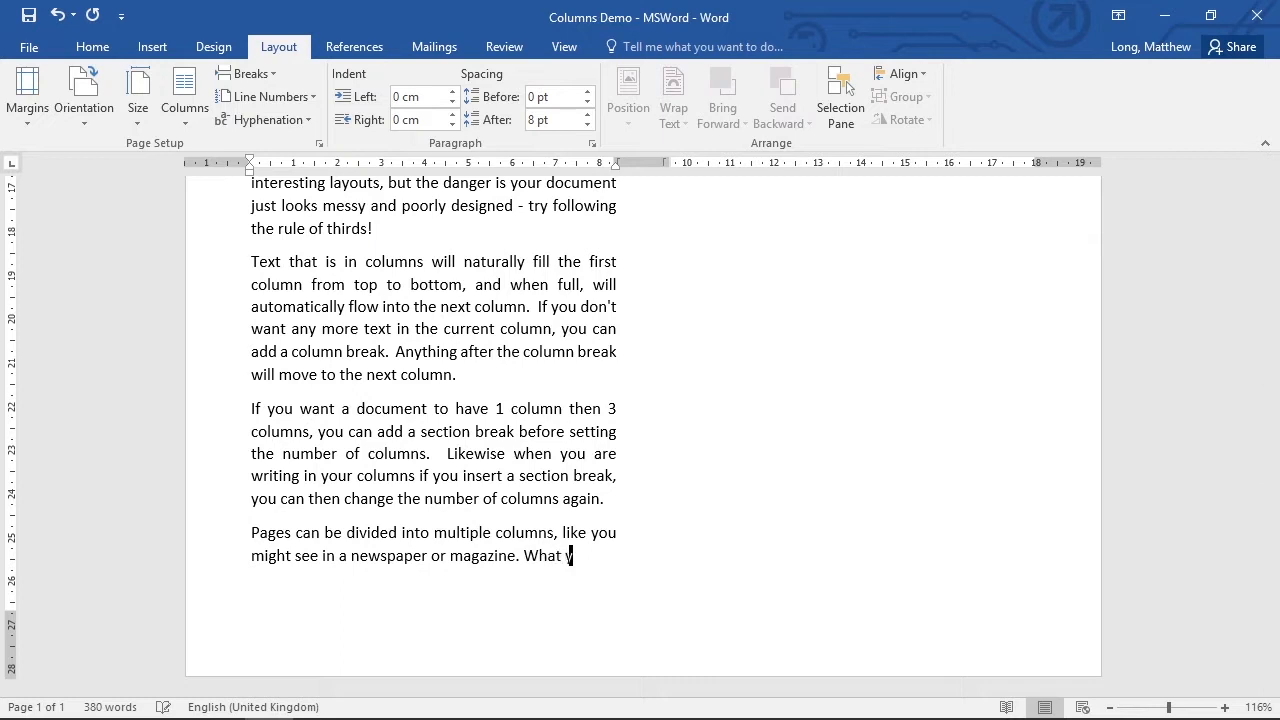
type("ou will notic")
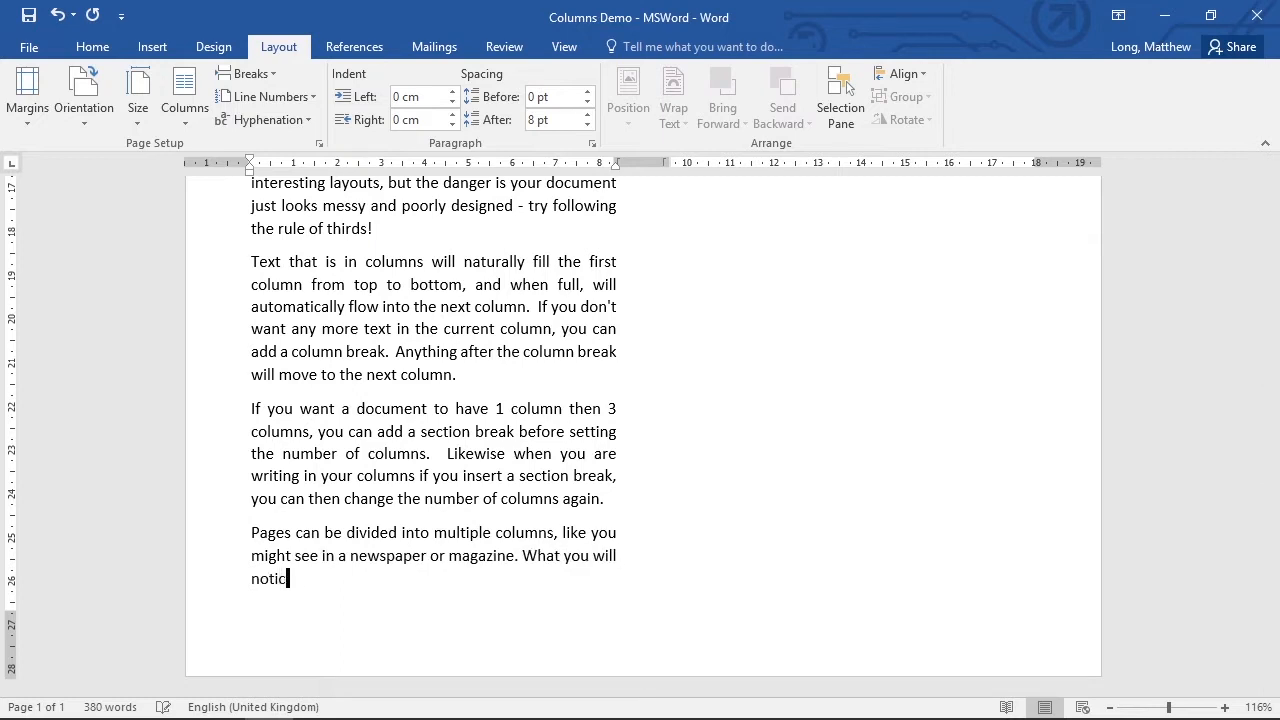
type("e is that as I fill one of the columns with ")
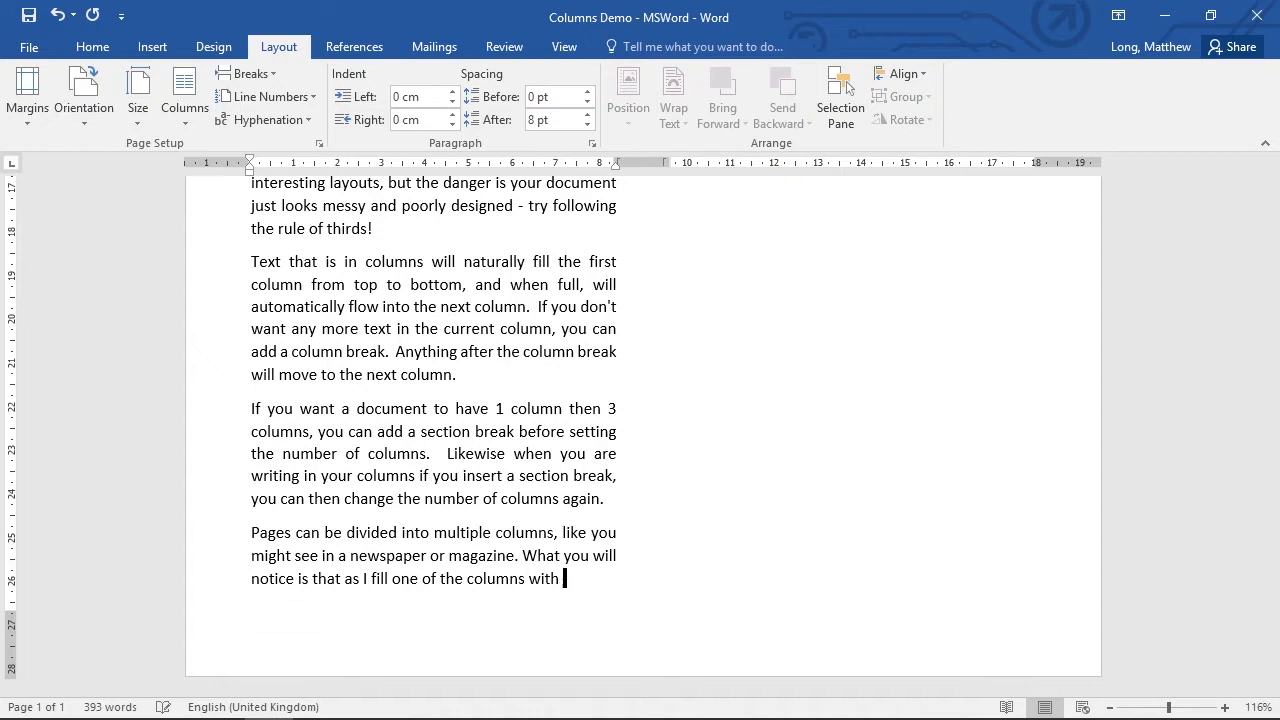
type("text, it will th")
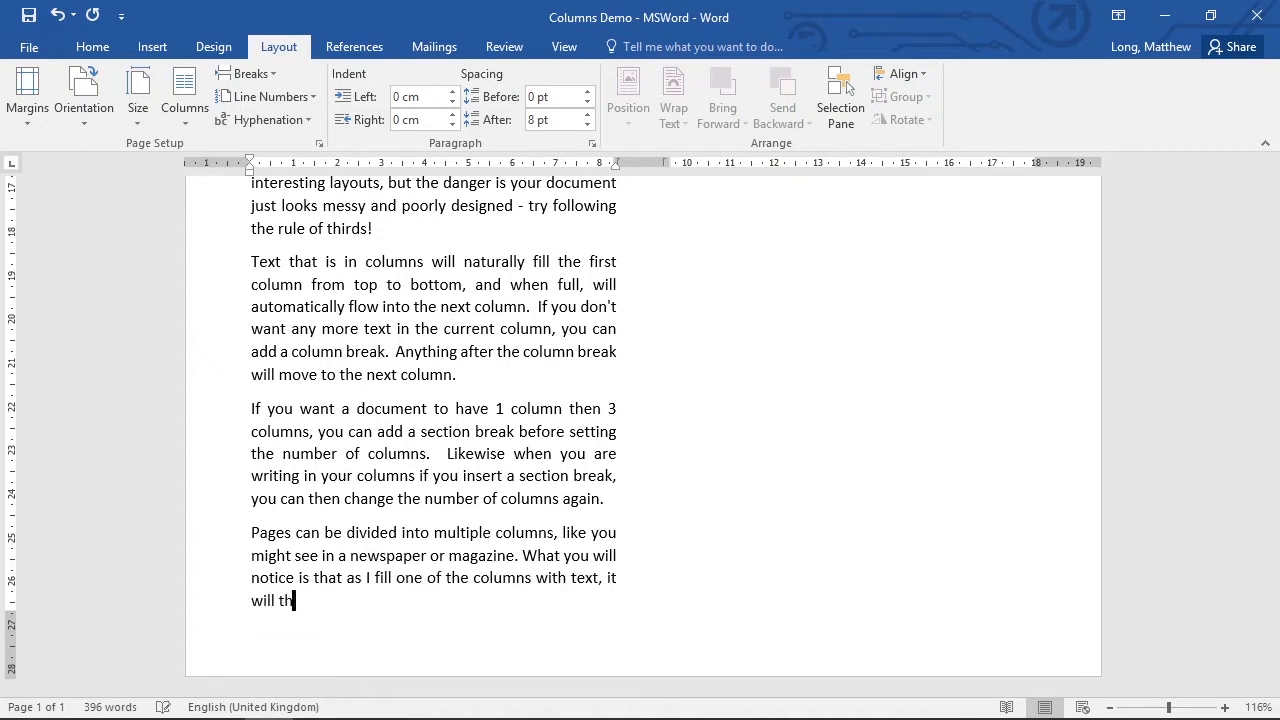
type("en automatically f")
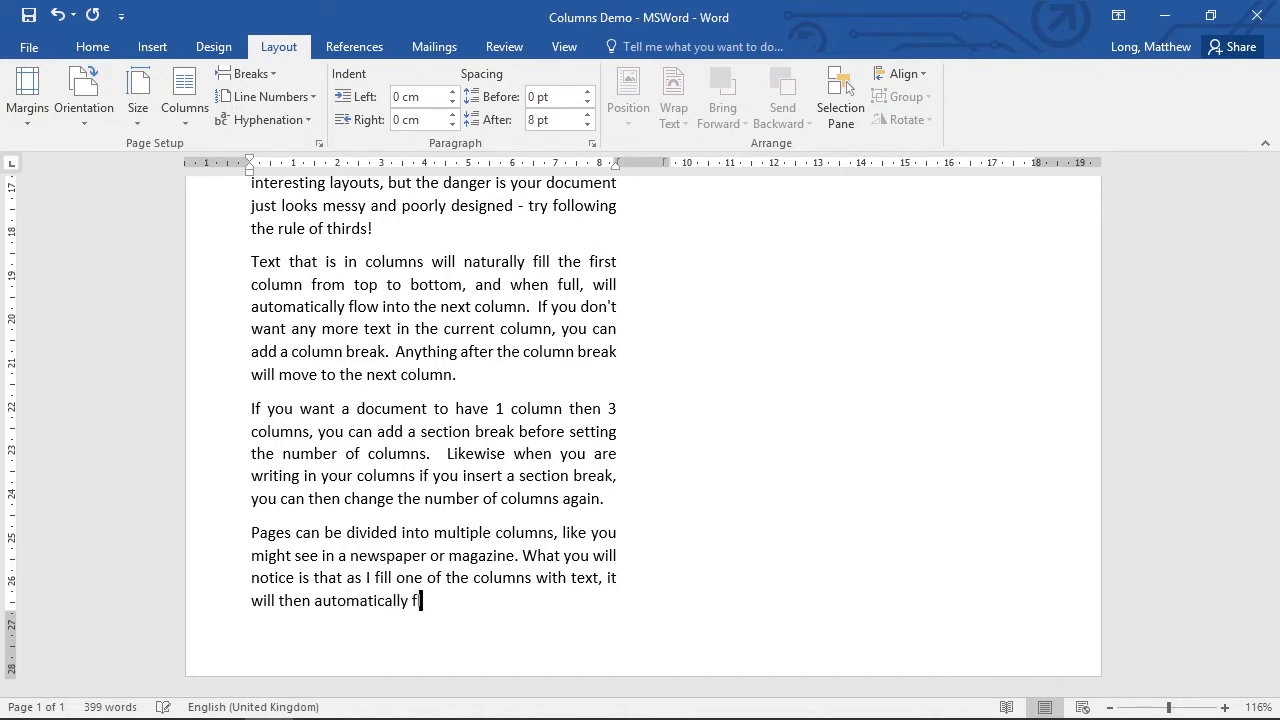
type("low into the second column")
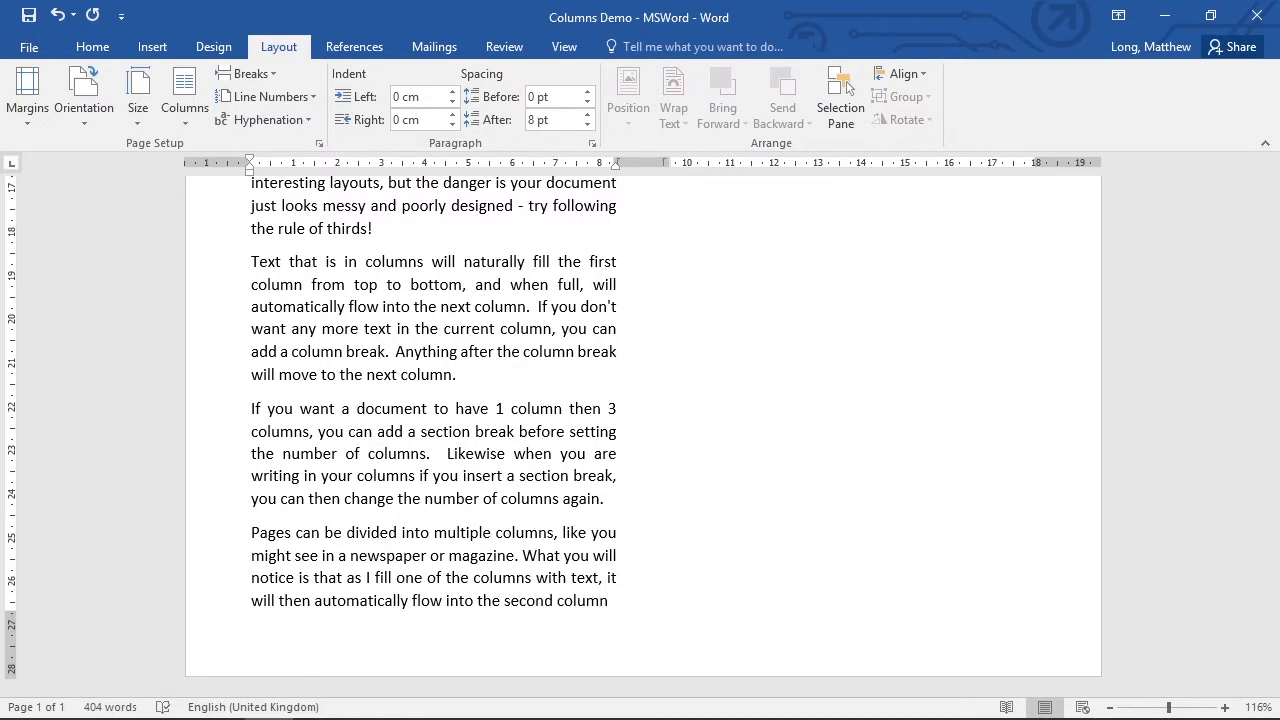
type(" as the fi")
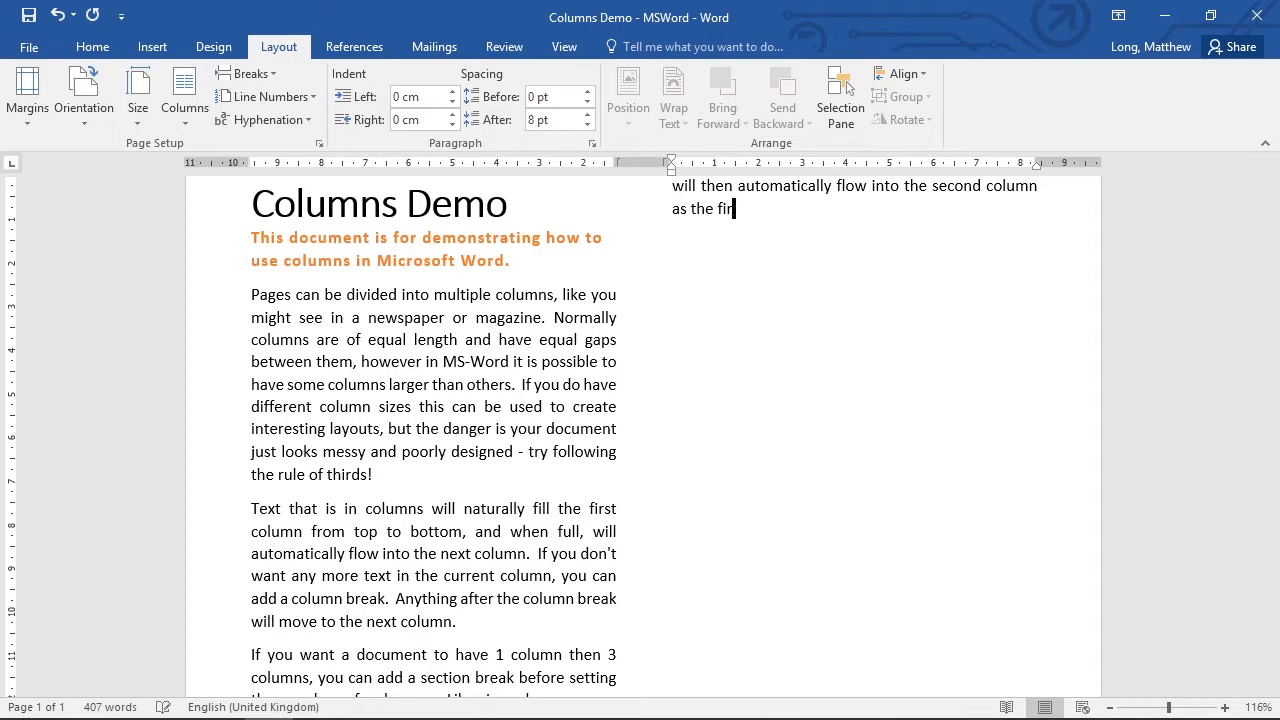
type("rst is filled.")
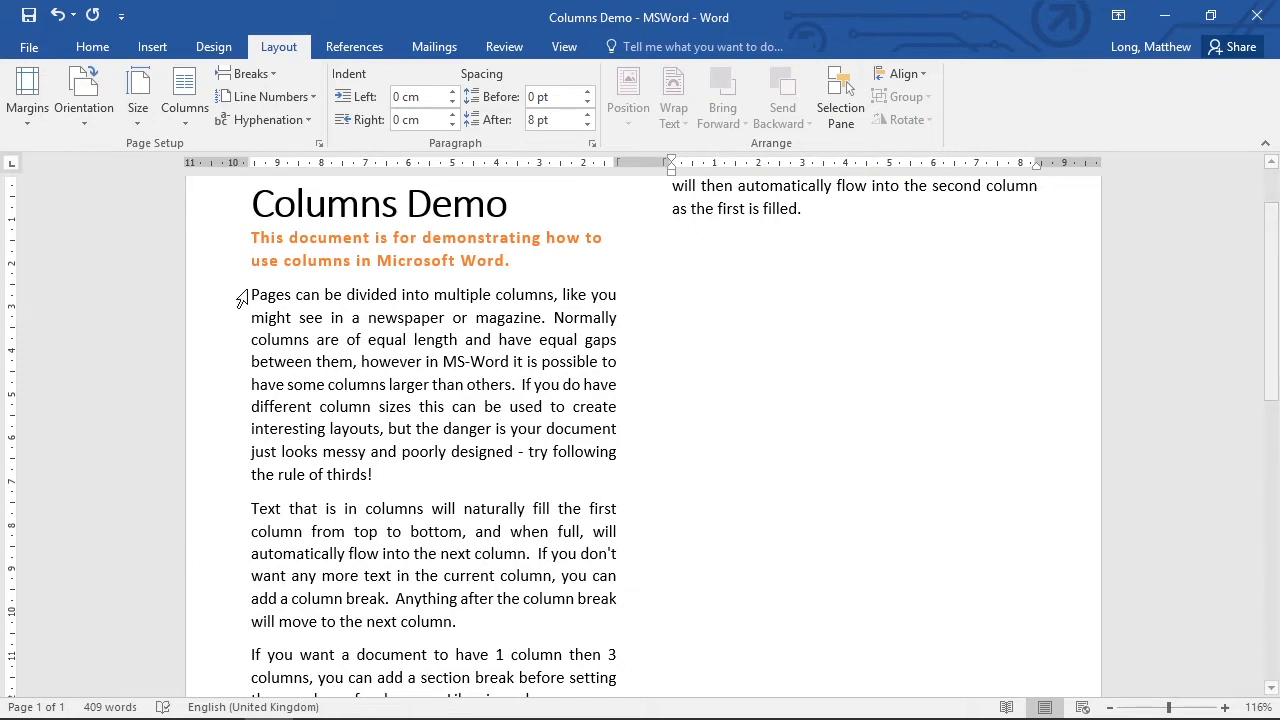
Paste the copied body paragraphs as a new paragraph below the sentence ending "as the first is filled.".
scroll(503, 463, "down", 4)
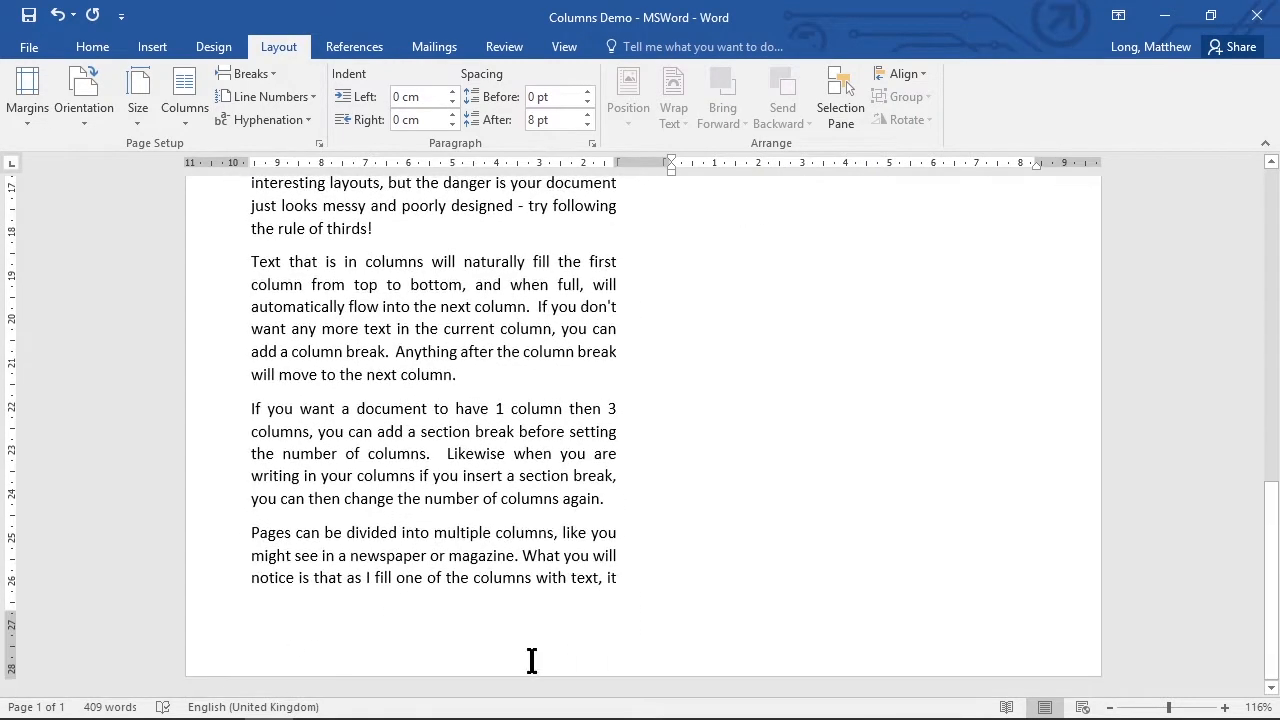
scroll(797, 477, "up", 13)
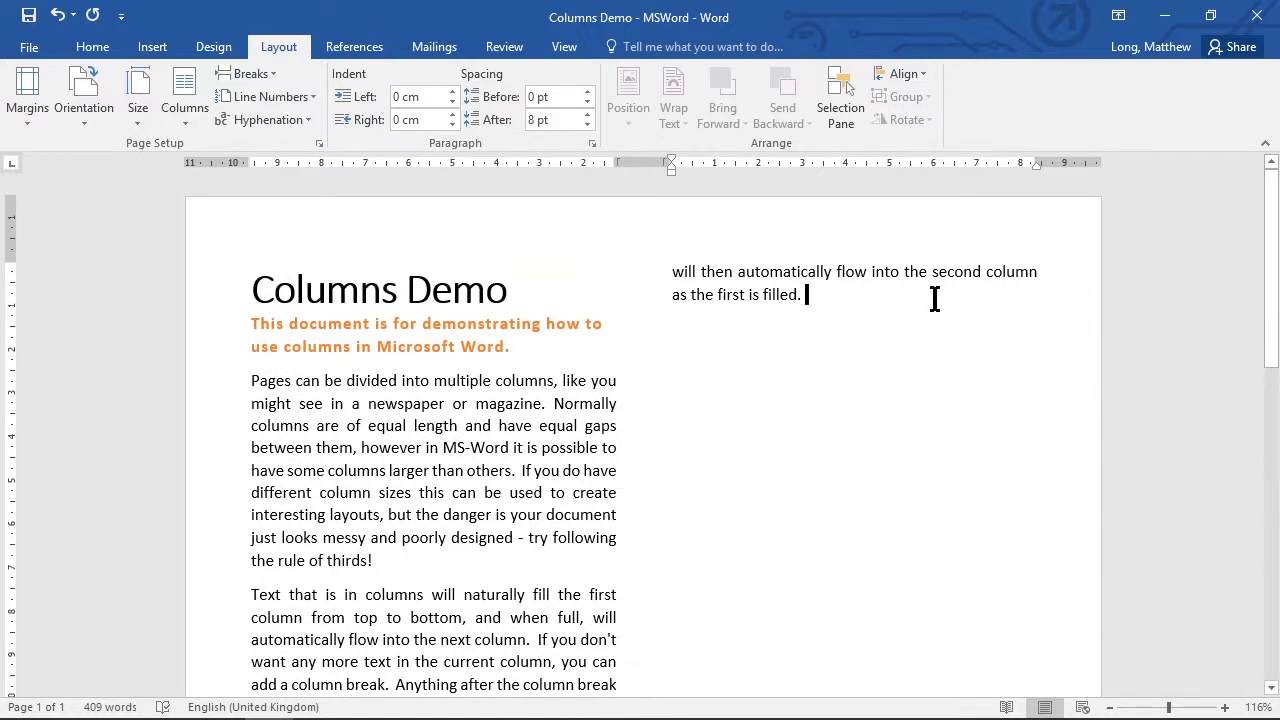
key("Return")
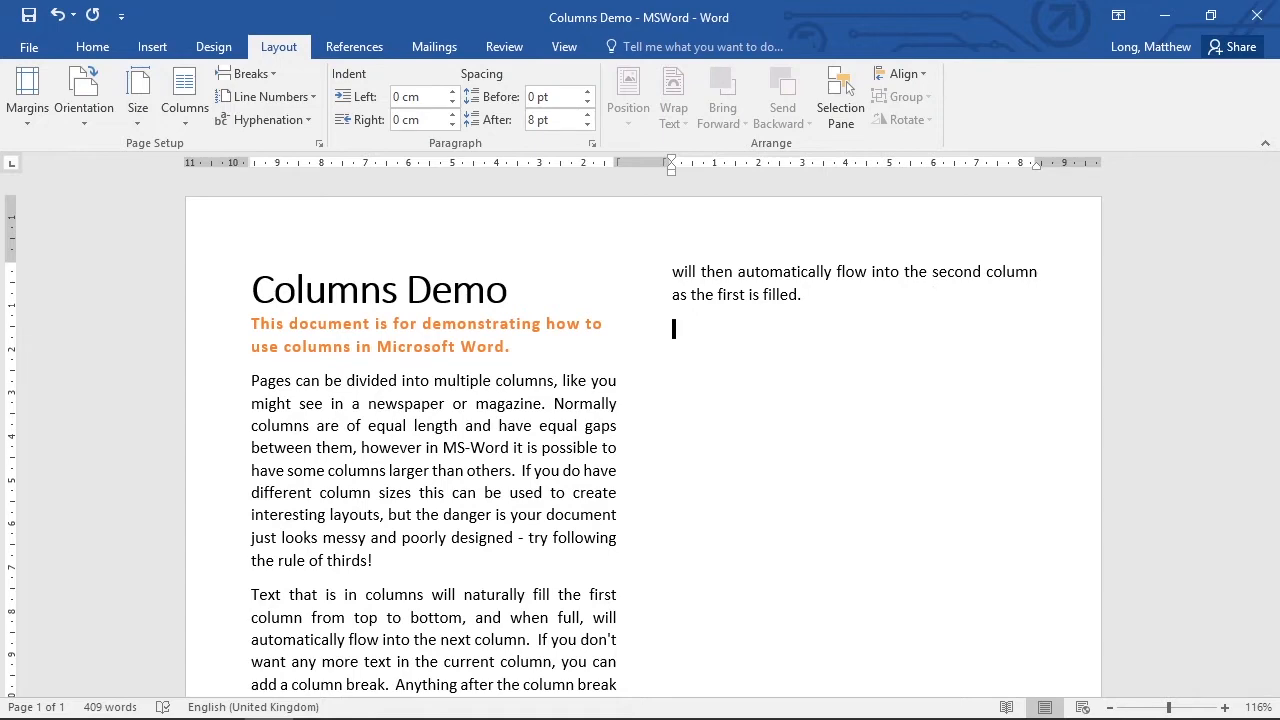
key("ctrl+v")
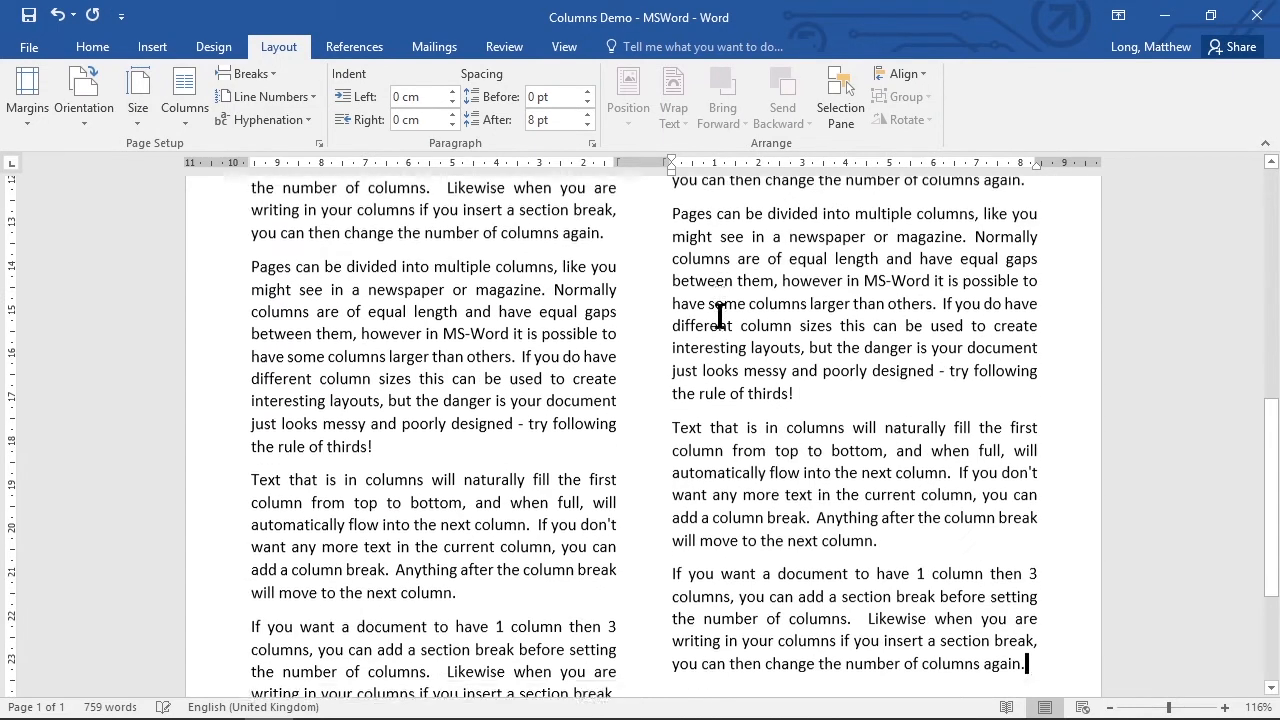
Narrow the gap between the two text columns using the ruler.
scroll(965, 505, "up", 12)
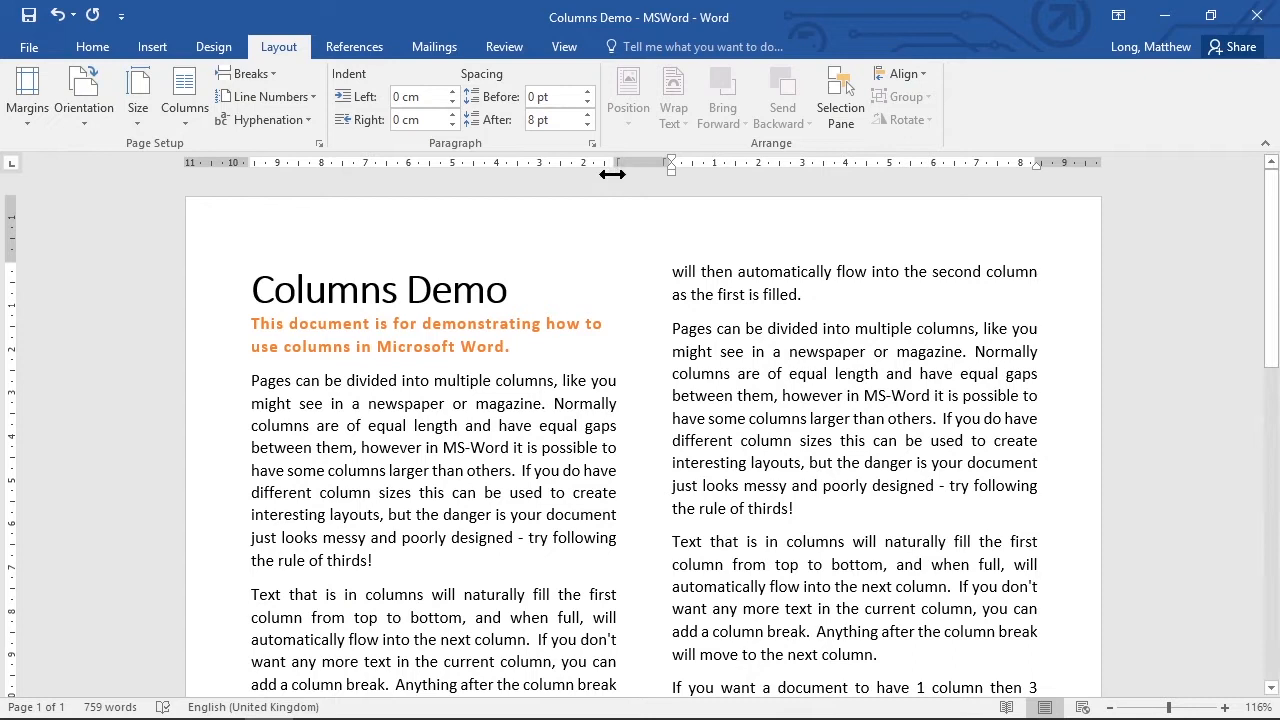
left_click_drag(614, 162, 637, 162)
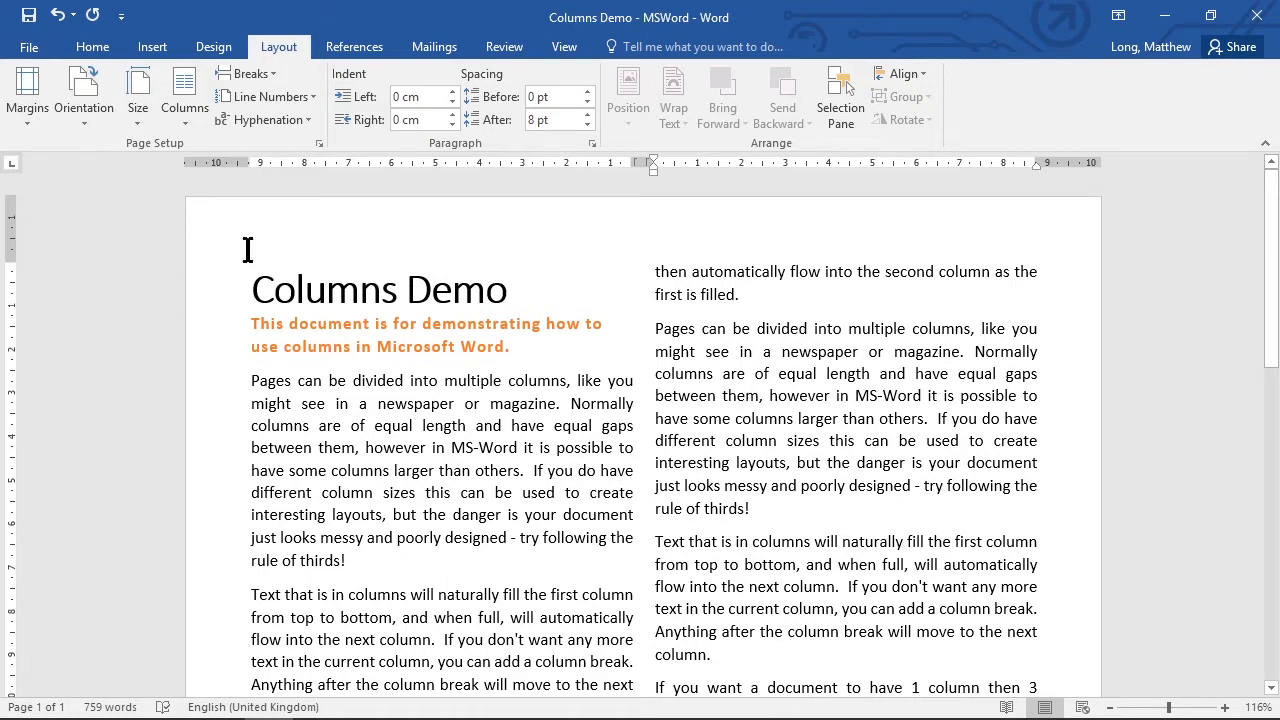
Lay out the document in three columns and widen the gaps between them to about 1.1 cm.
left_click(182, 100)
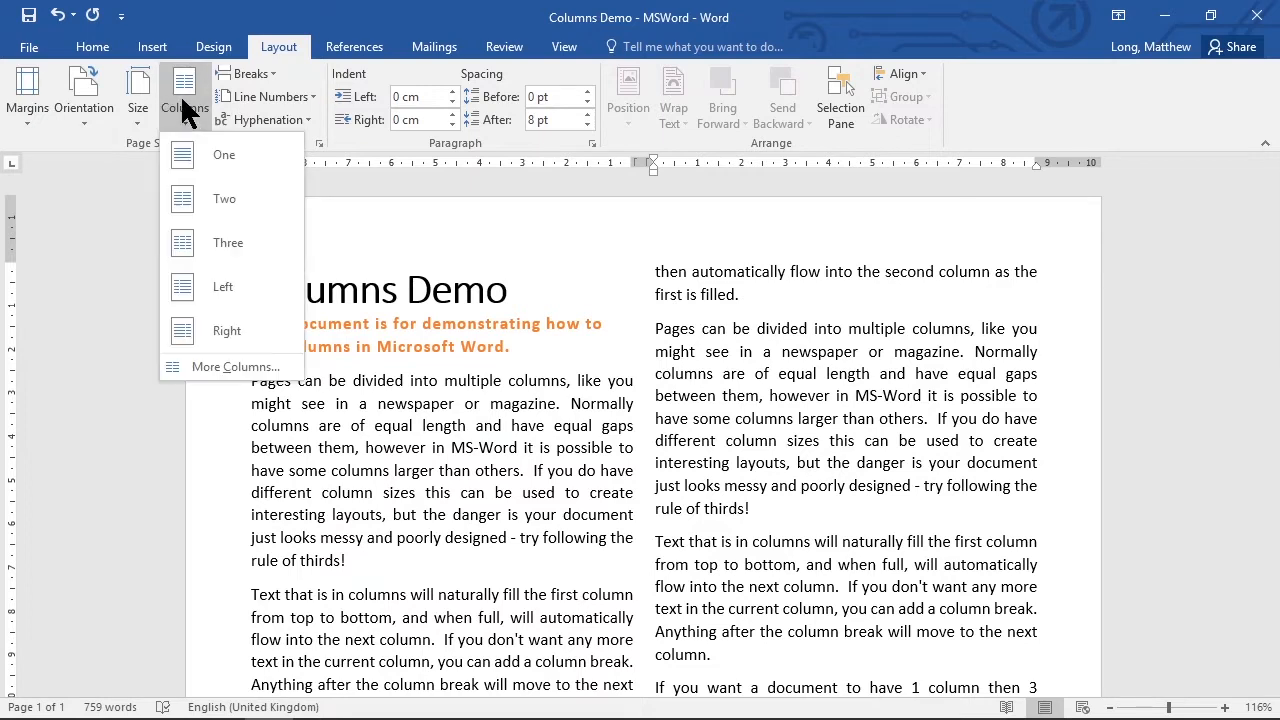
left_click(240, 250)
scroll(574, 482, "up", 8)
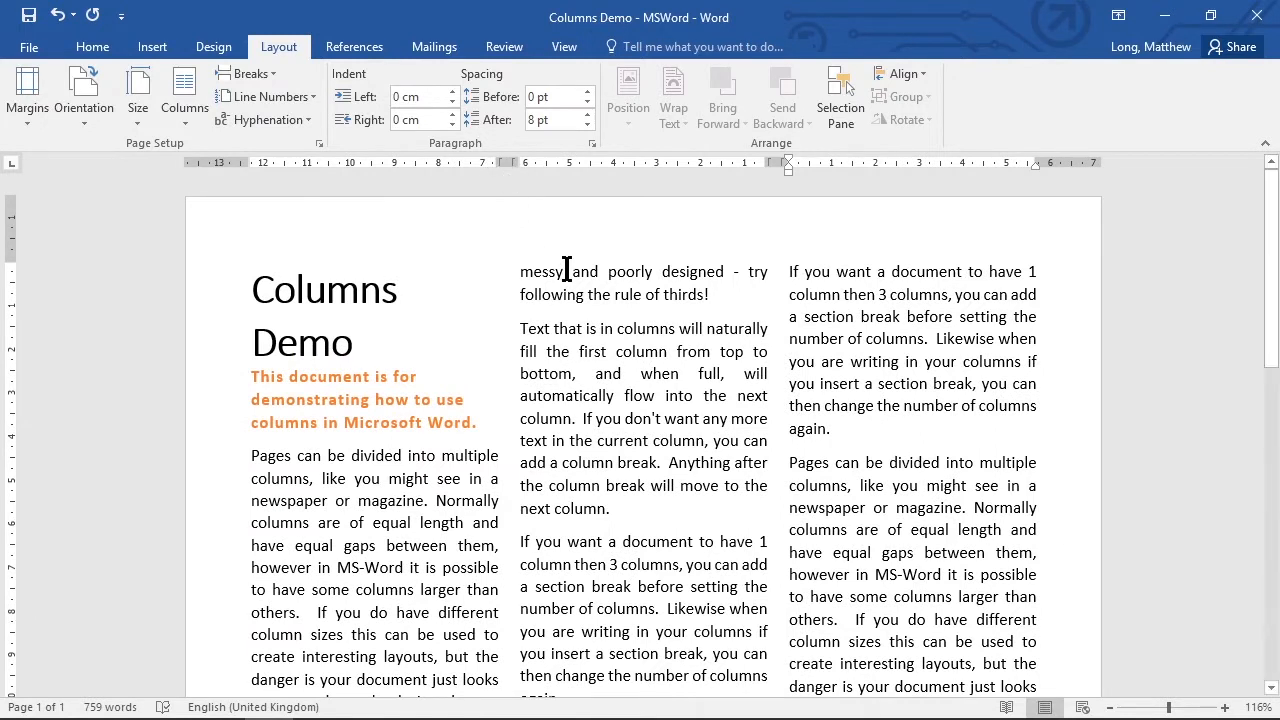
mouse_move(498, 162)
left_mouse_down()
mouse_move(461, 162)
mouse_move(494, 162)
mouse_move(471, 165)
left_mouse_up()
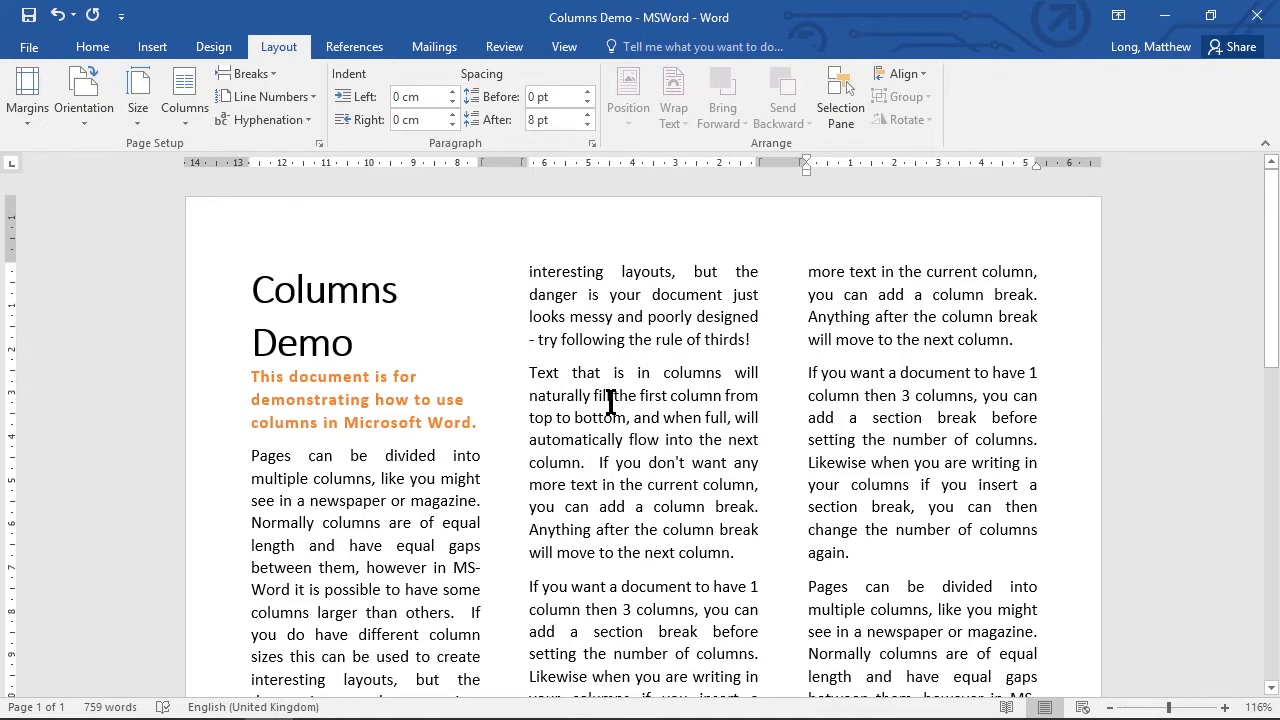
Set the whole document to four equal-width columns with 0.5 cm spacing.
scroll(686, 424, "down", 10)
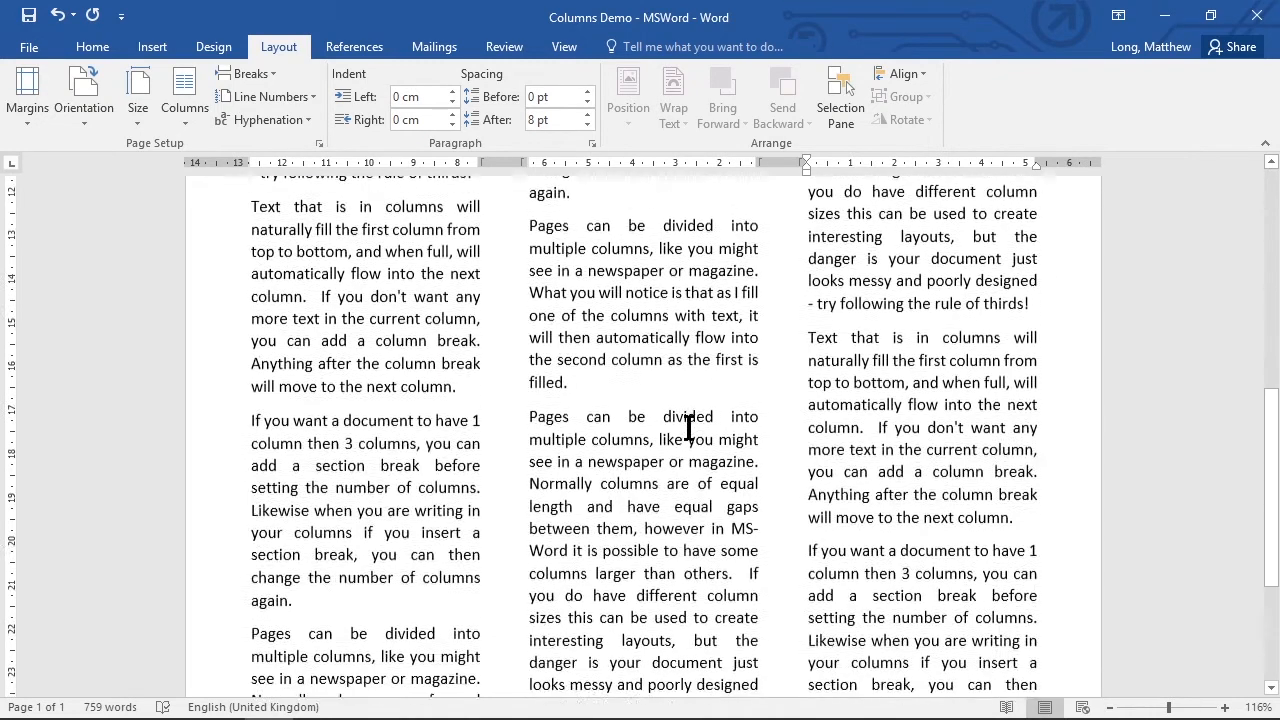
scroll(686, 434, "up", 12)
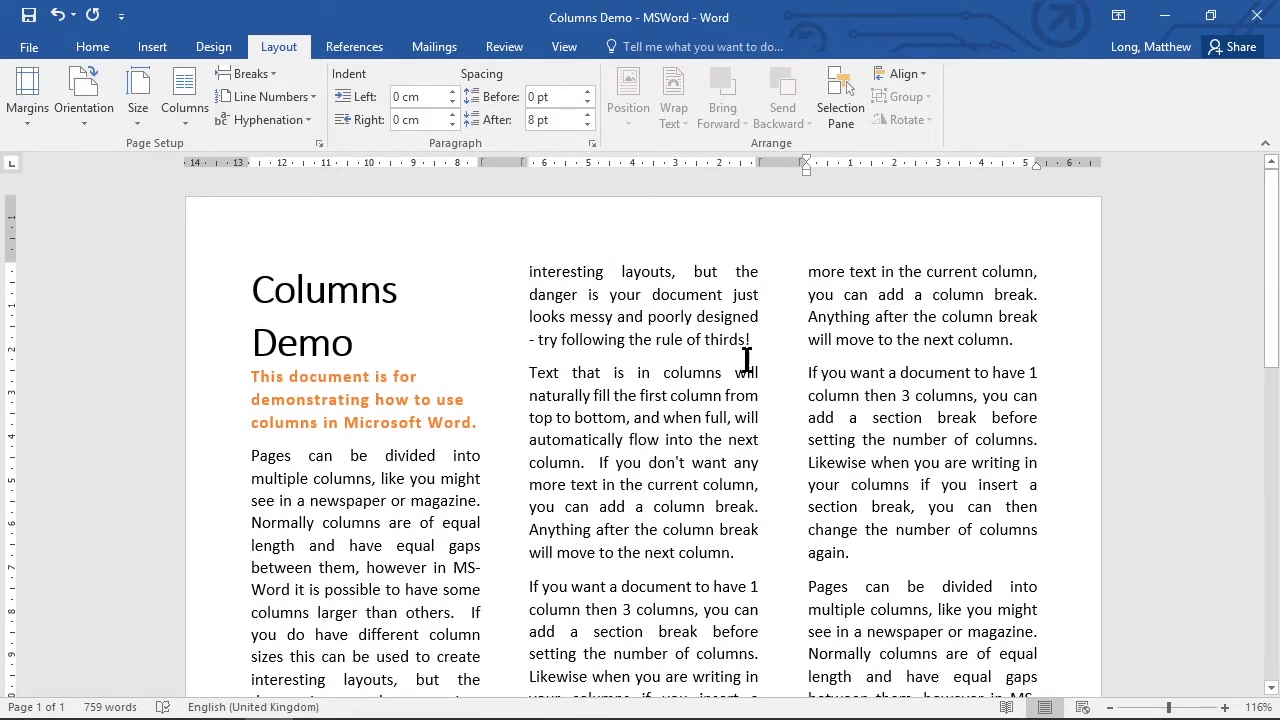
left_click(183, 118)
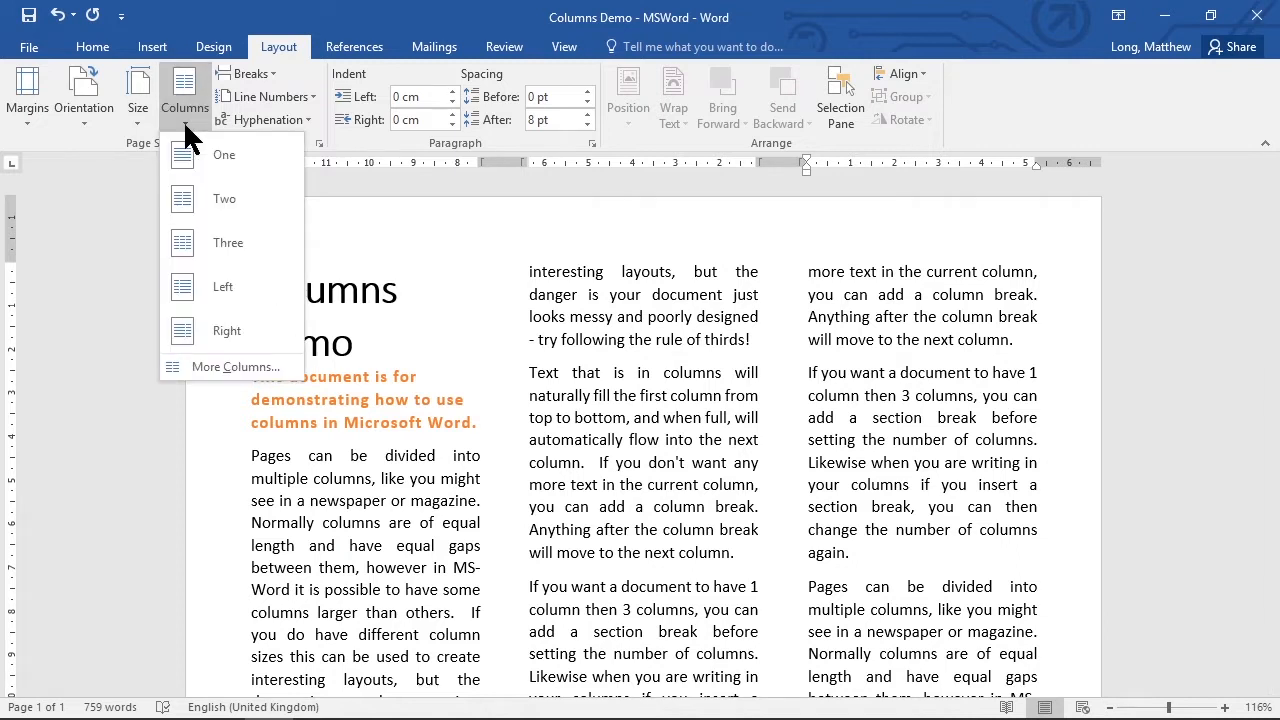
left_click(250, 368)
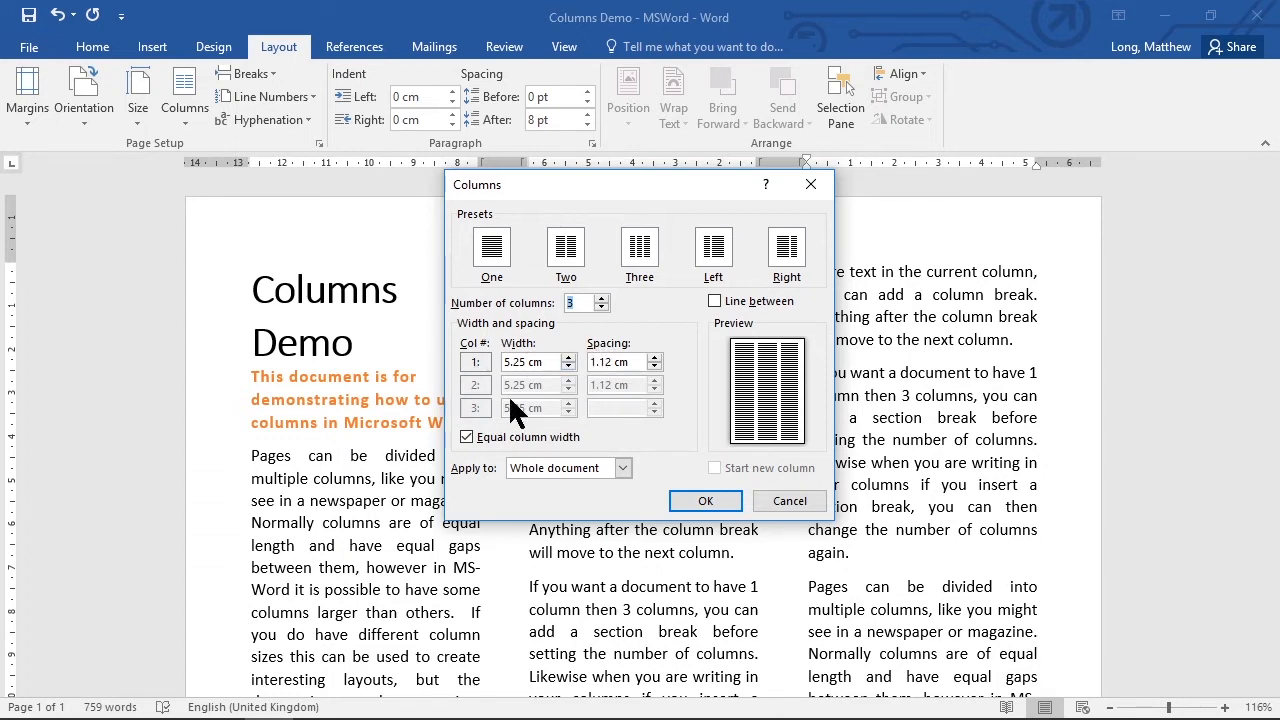
left_click(601, 298)
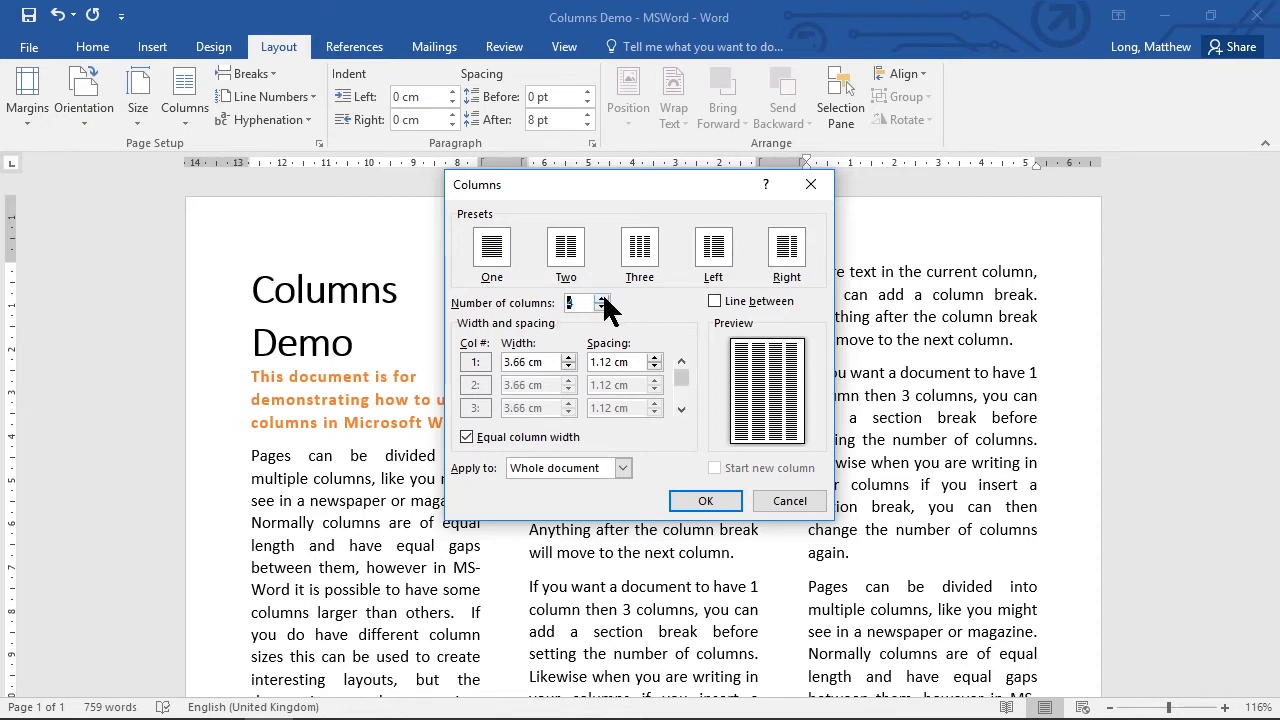
left_click_drag(614, 362, 575, 365)
type(".5")
left_click(706, 501)
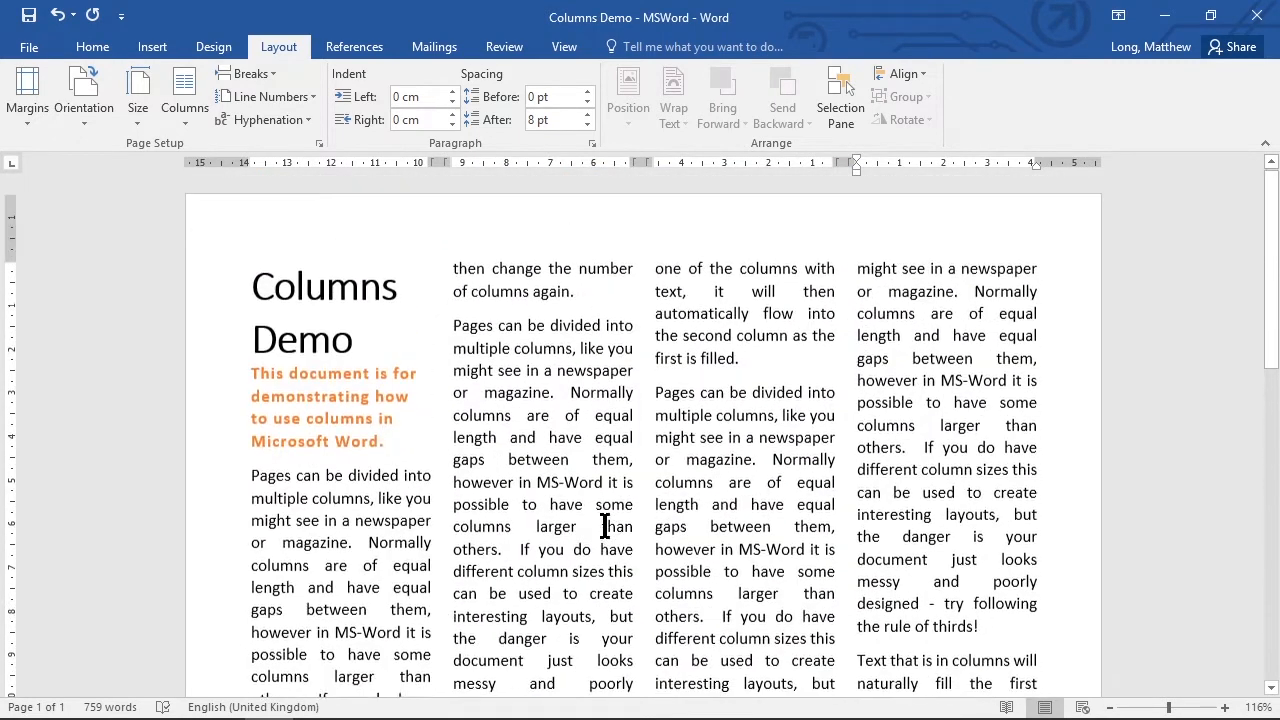
Add dividing lines between the four columns across the whole document.
left_click(187, 114)
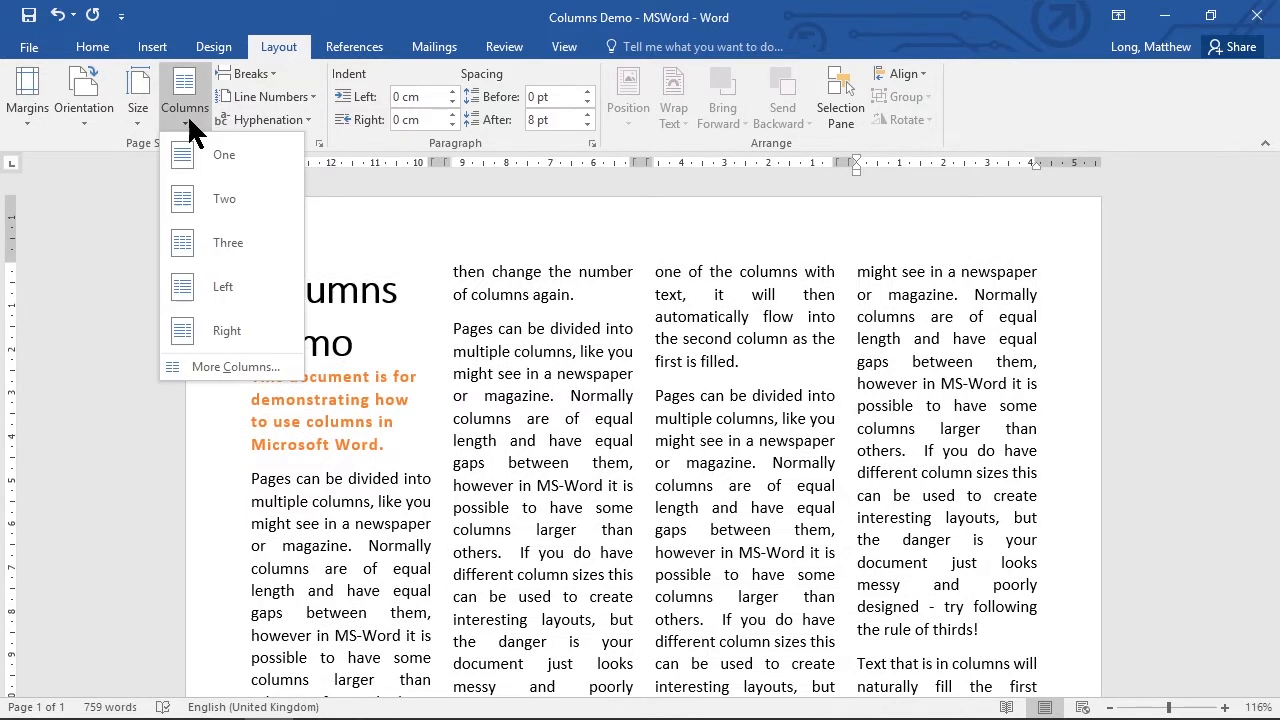
left_click(263, 369)
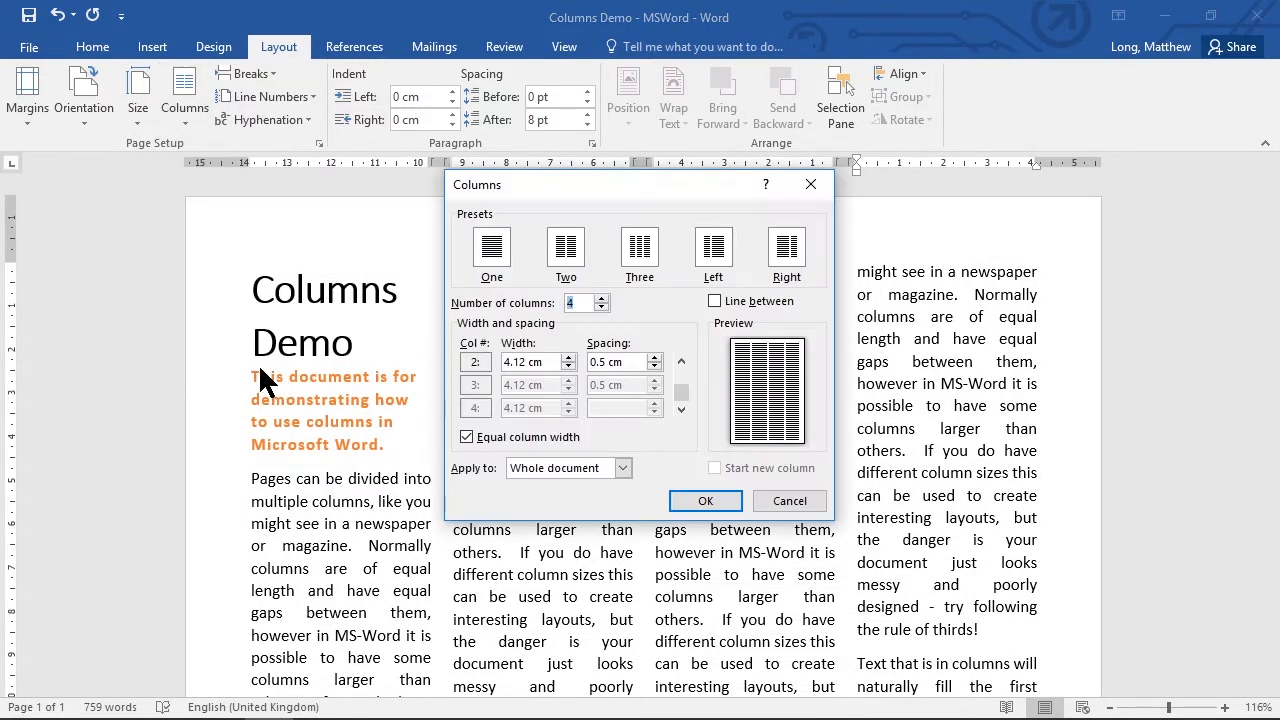
left_click(712, 300)
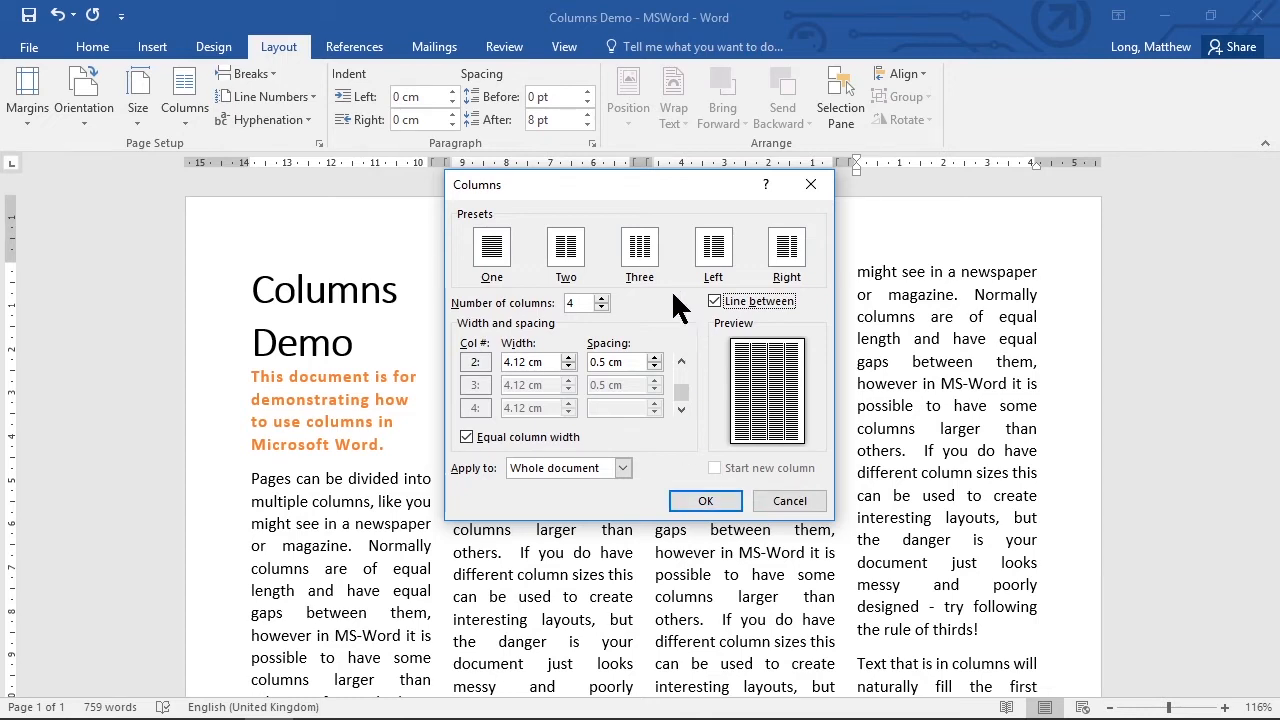
left_click(705, 501)
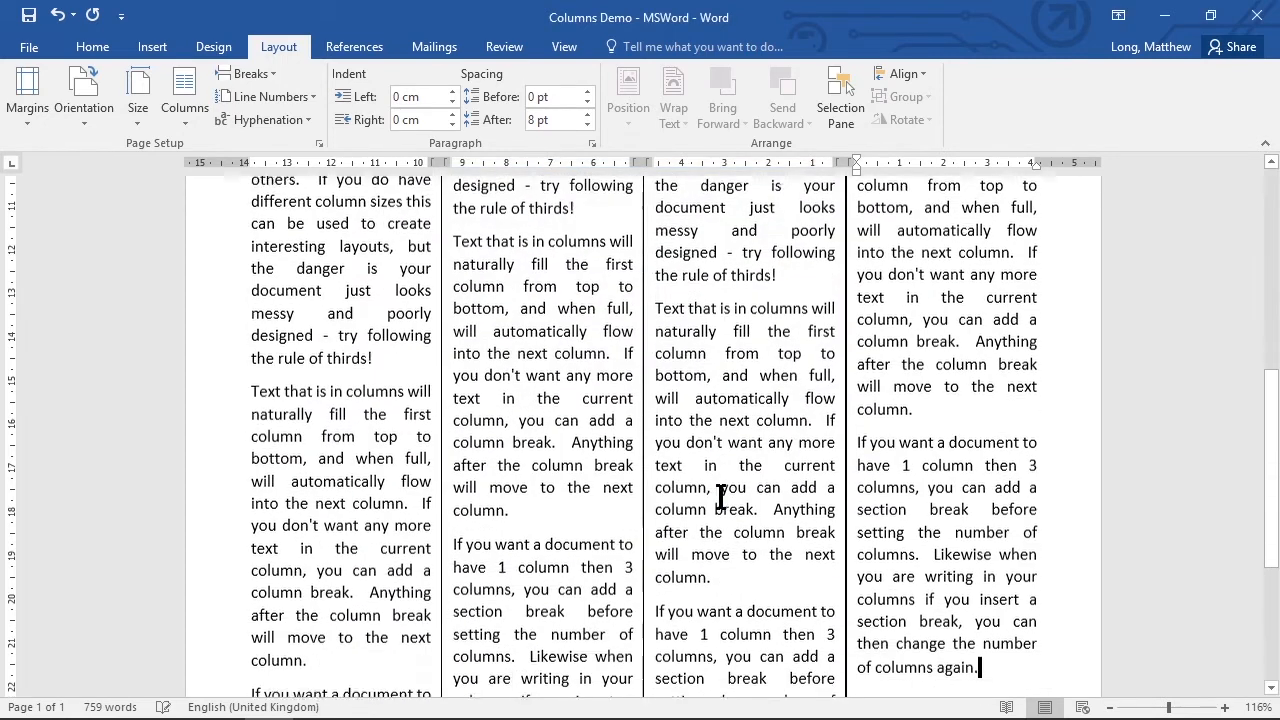
scroll(652, 499, "up", 1)
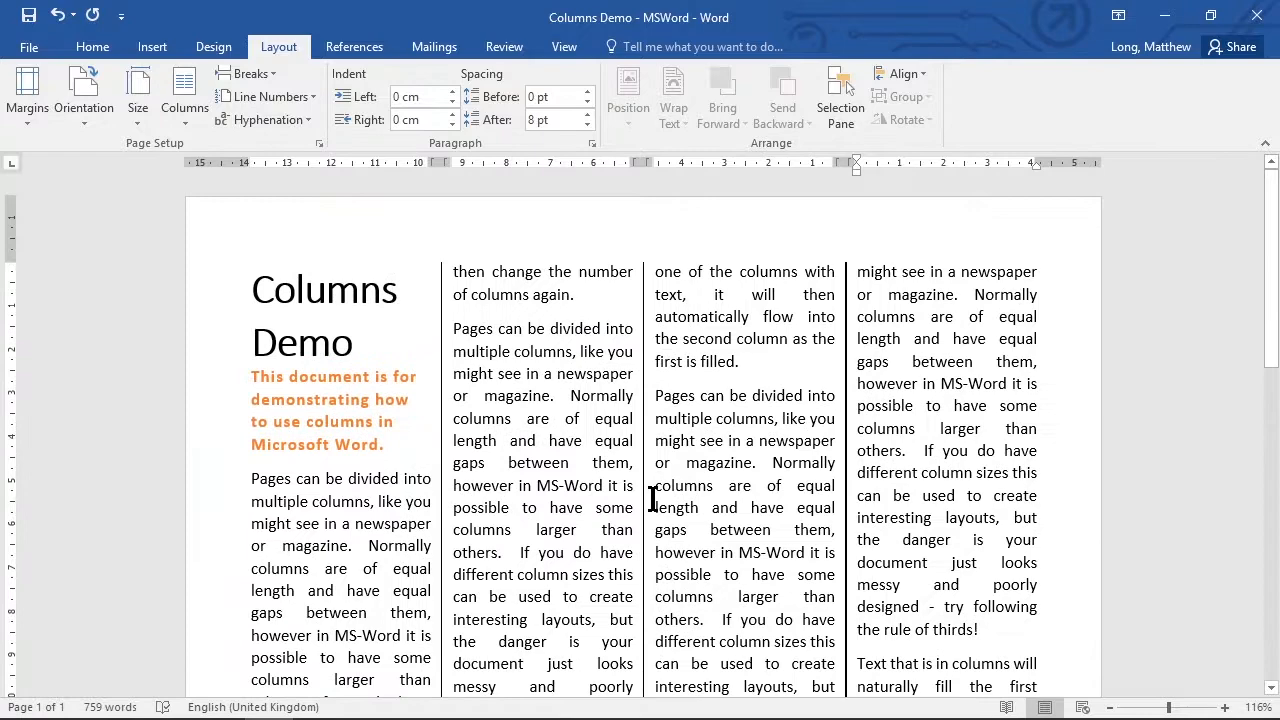
scroll(652, 499, "down", 13)
scroll(652, 499, "up", 6)
scroll(652, 499, "up", 7)
Insert a column break before the first body paragraph so that the body text starts in the second column.
left_click(247, 478)
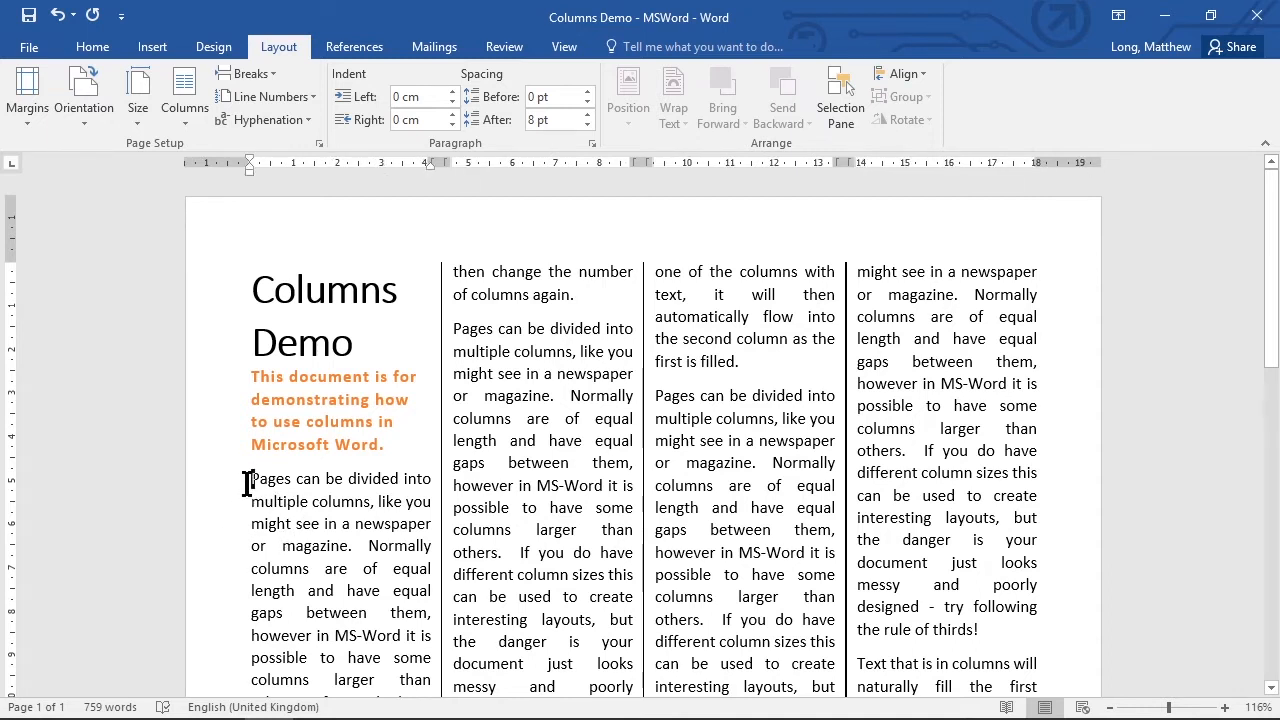
left_click(268, 72)
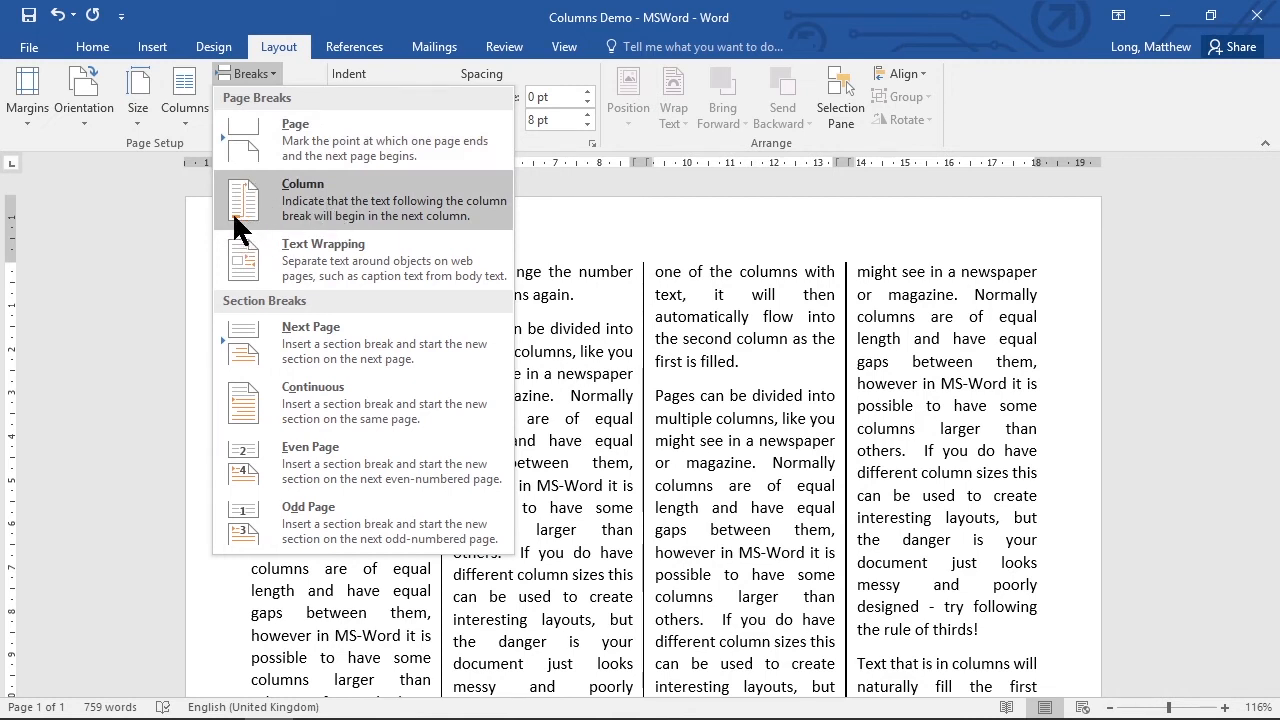
left_click(338, 198)
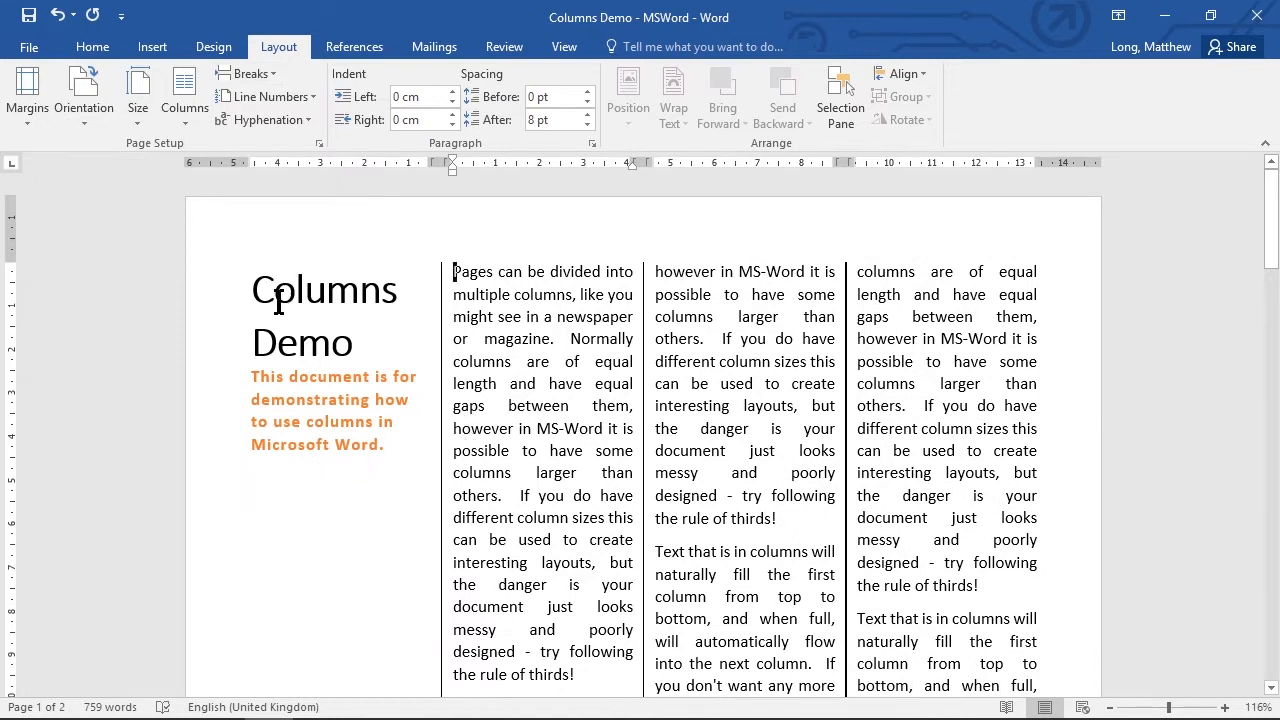
scroll(360, 533, "down", 12)
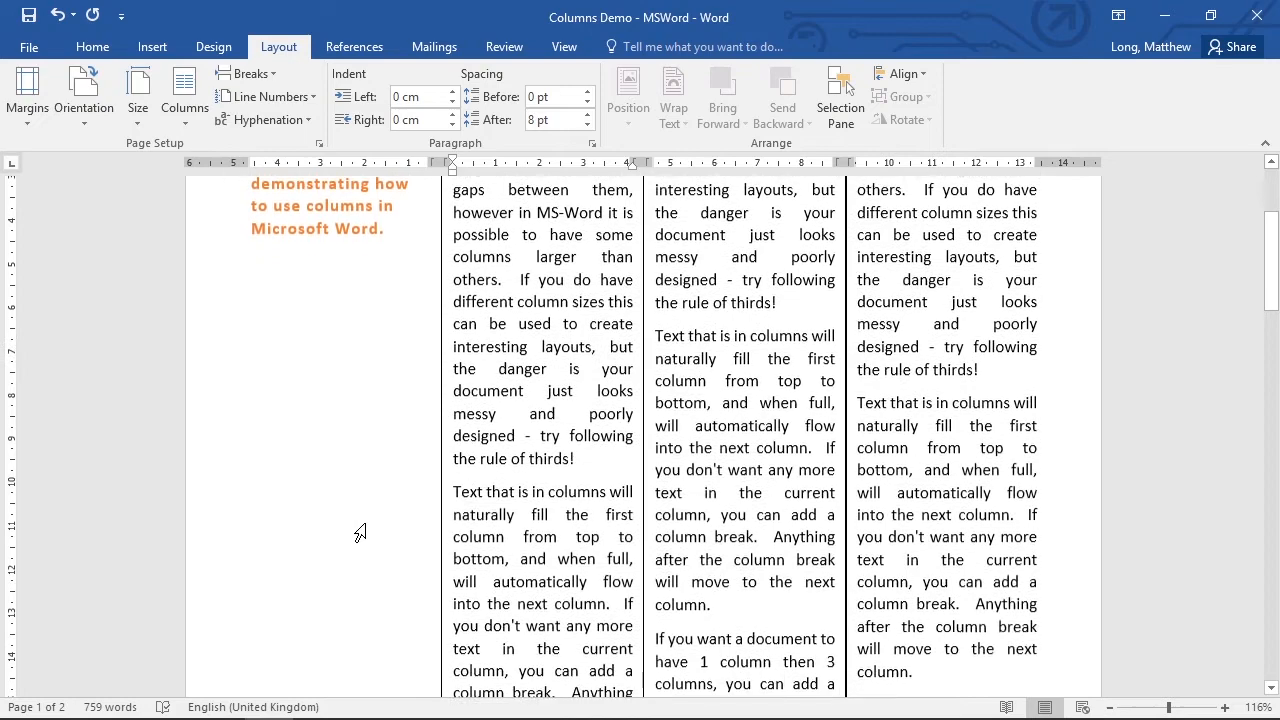
scroll(362, 528, "up", 12)
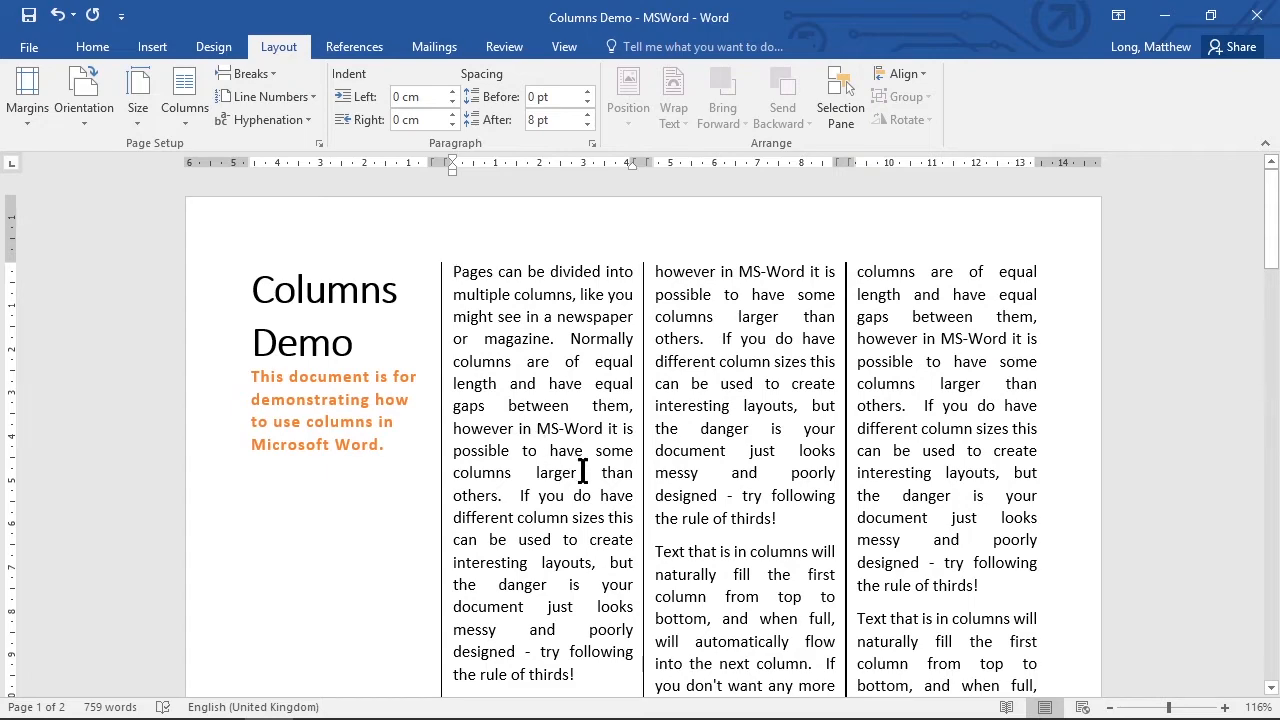
scroll(558, 513, "down", 10)
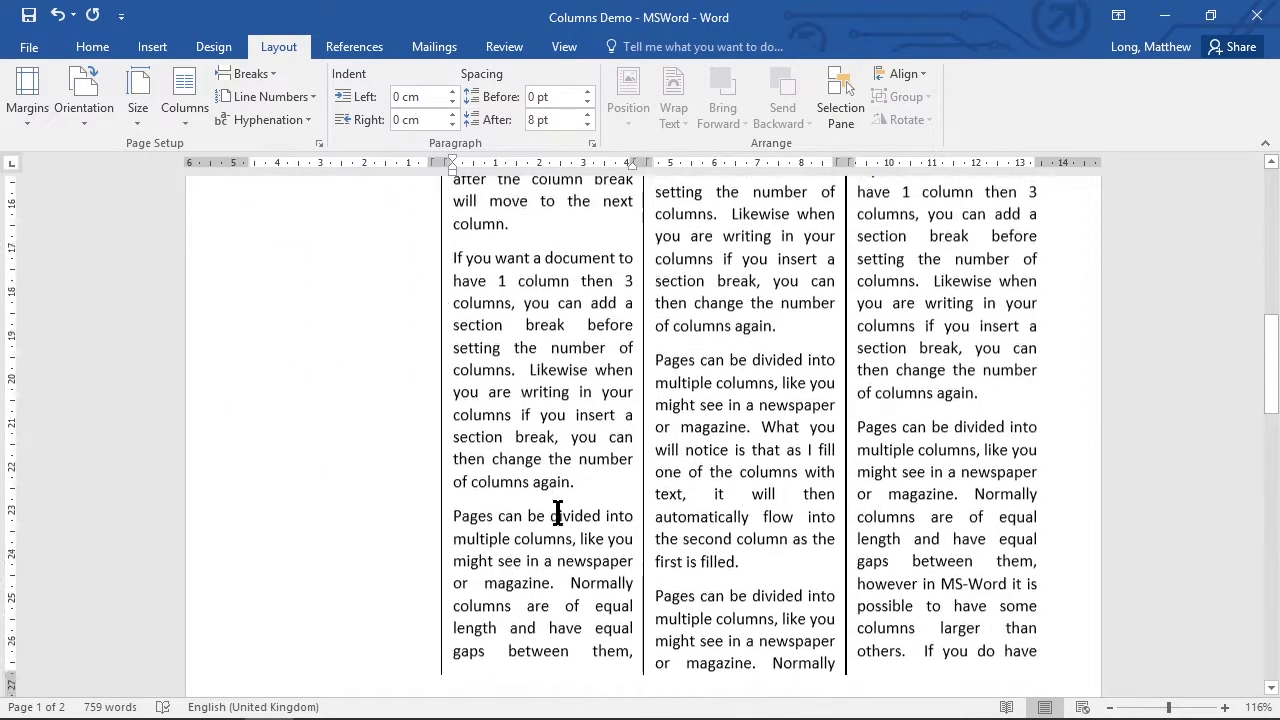
scroll(558, 513, "up", 5)
scroll(558, 513, "up", 5)
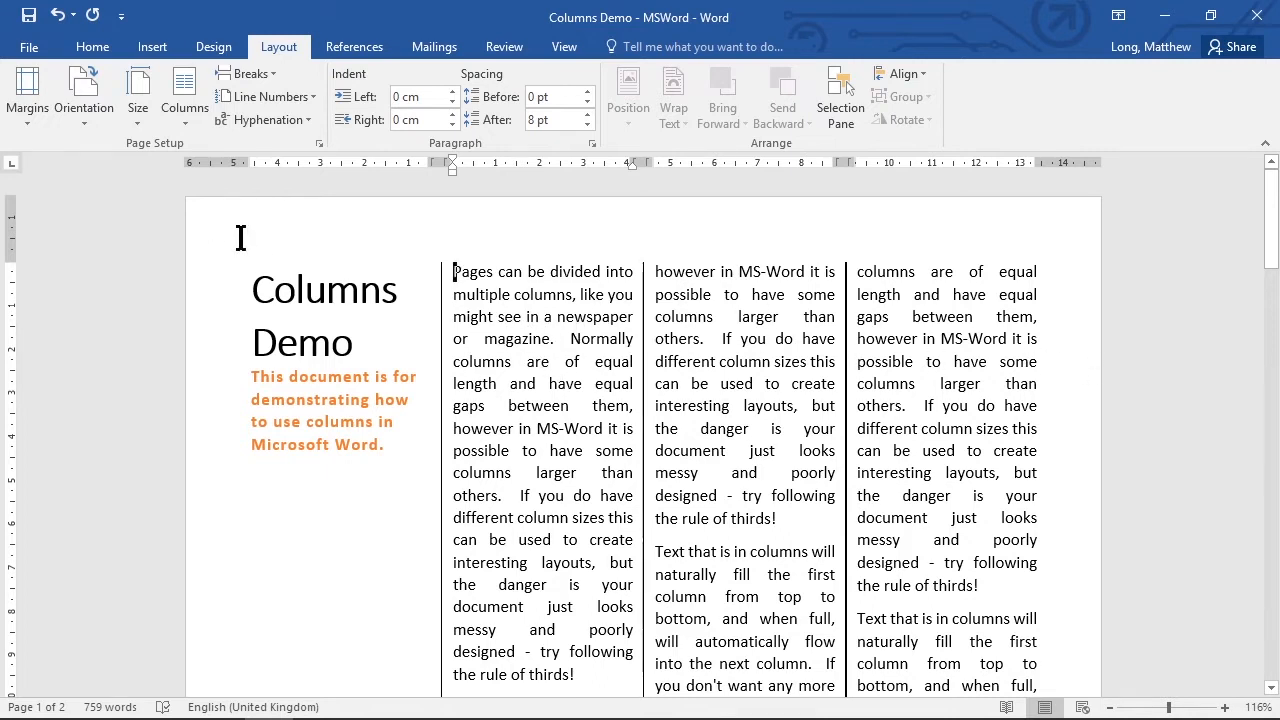
Apply the Left column preset and set the spacing between the two columns to 0.75 cm.
left_click(192, 126)
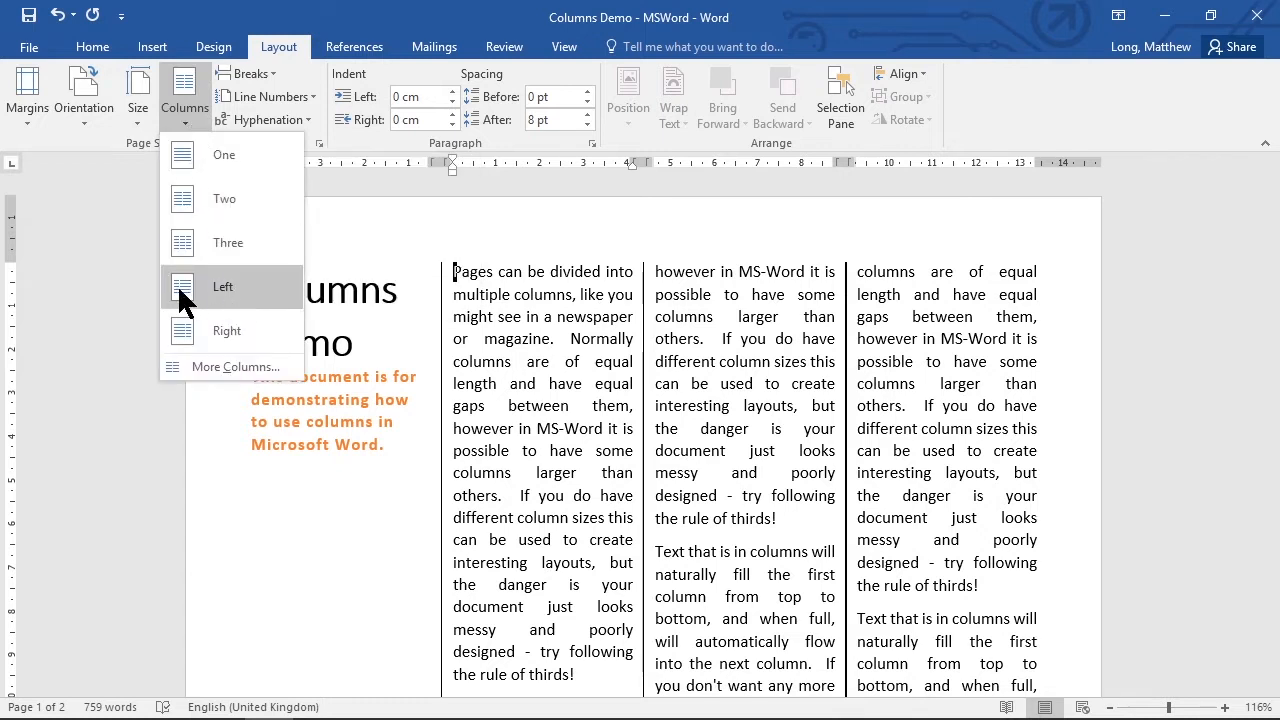
left_click(236, 286)
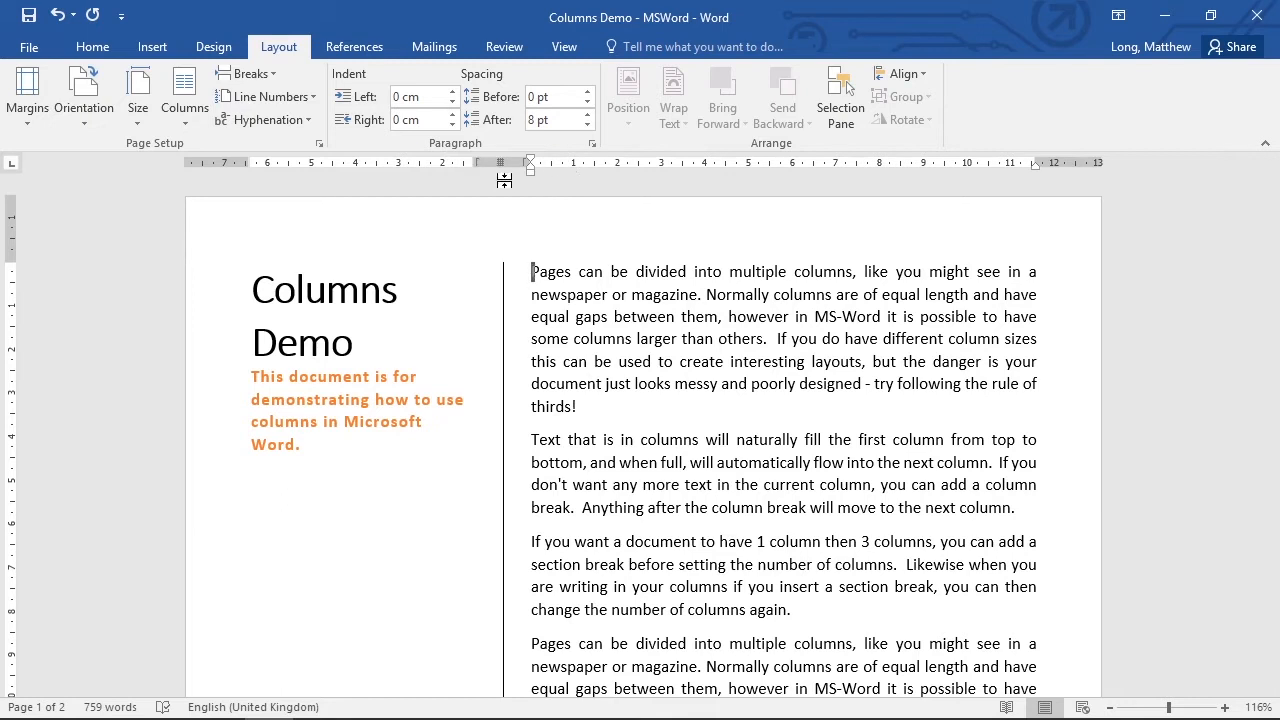
left_click(184, 118)
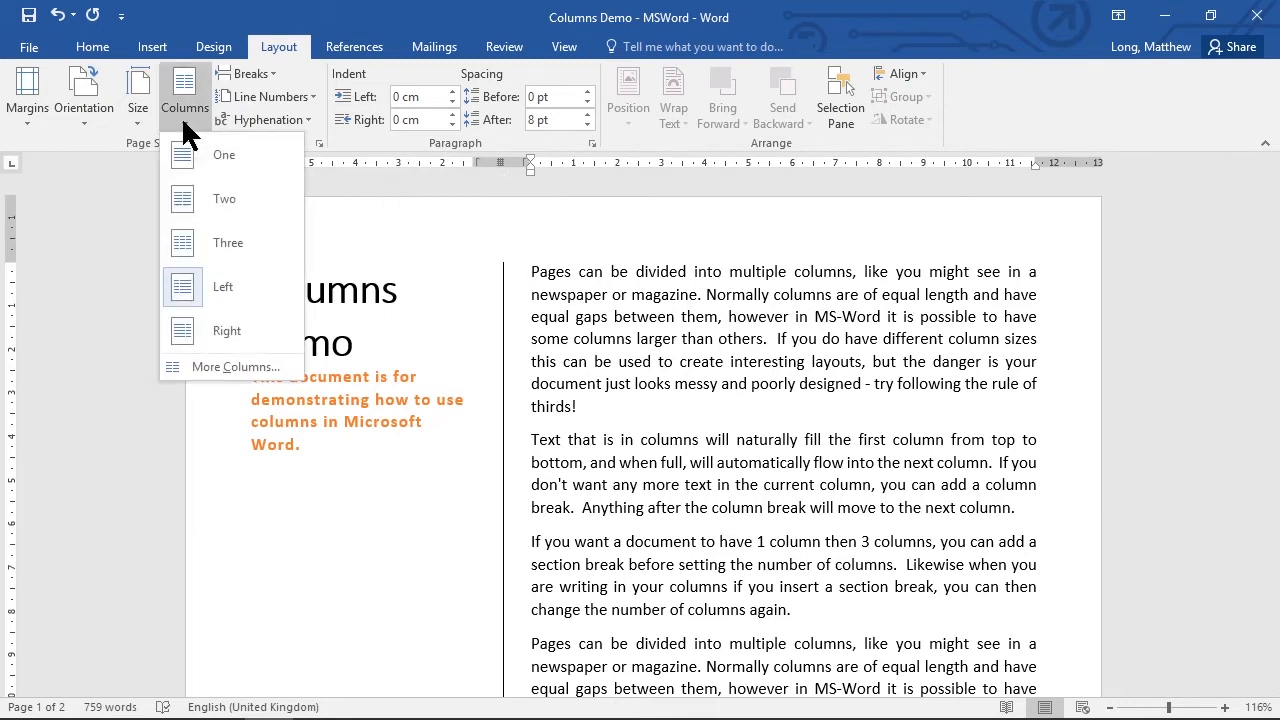
left_click(264, 361)
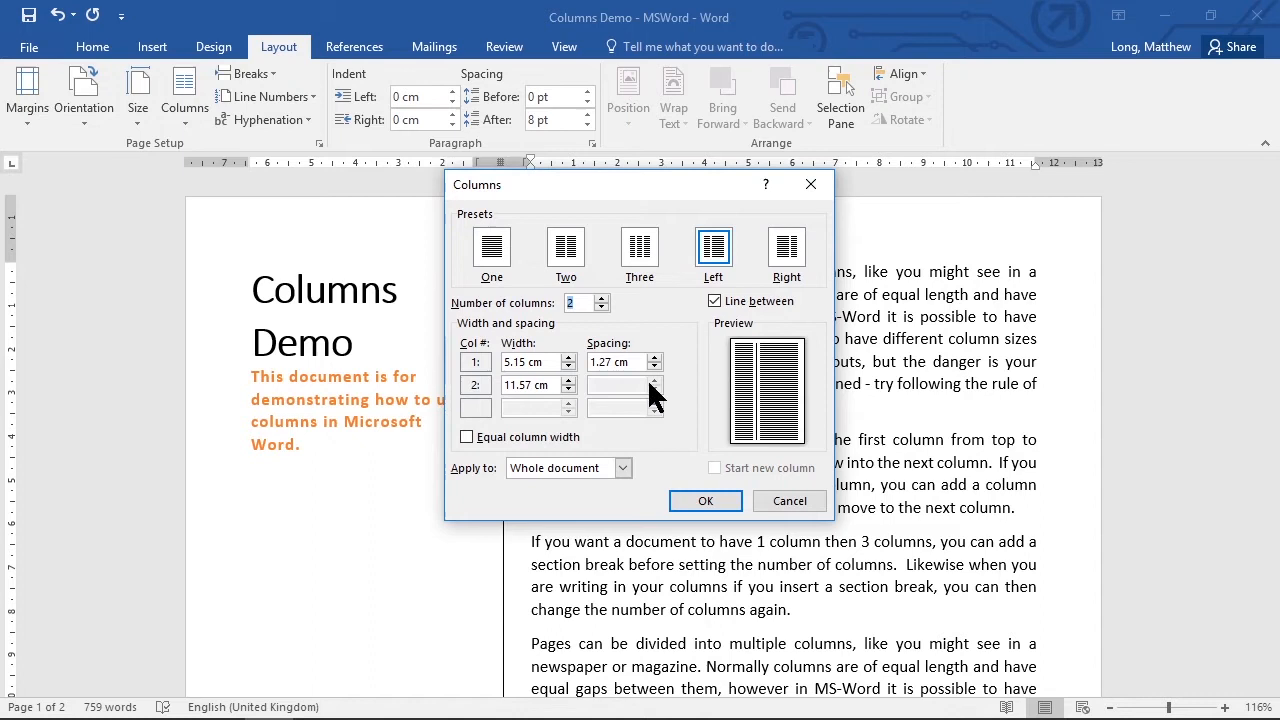
left_click_drag(613, 362, 569, 360)
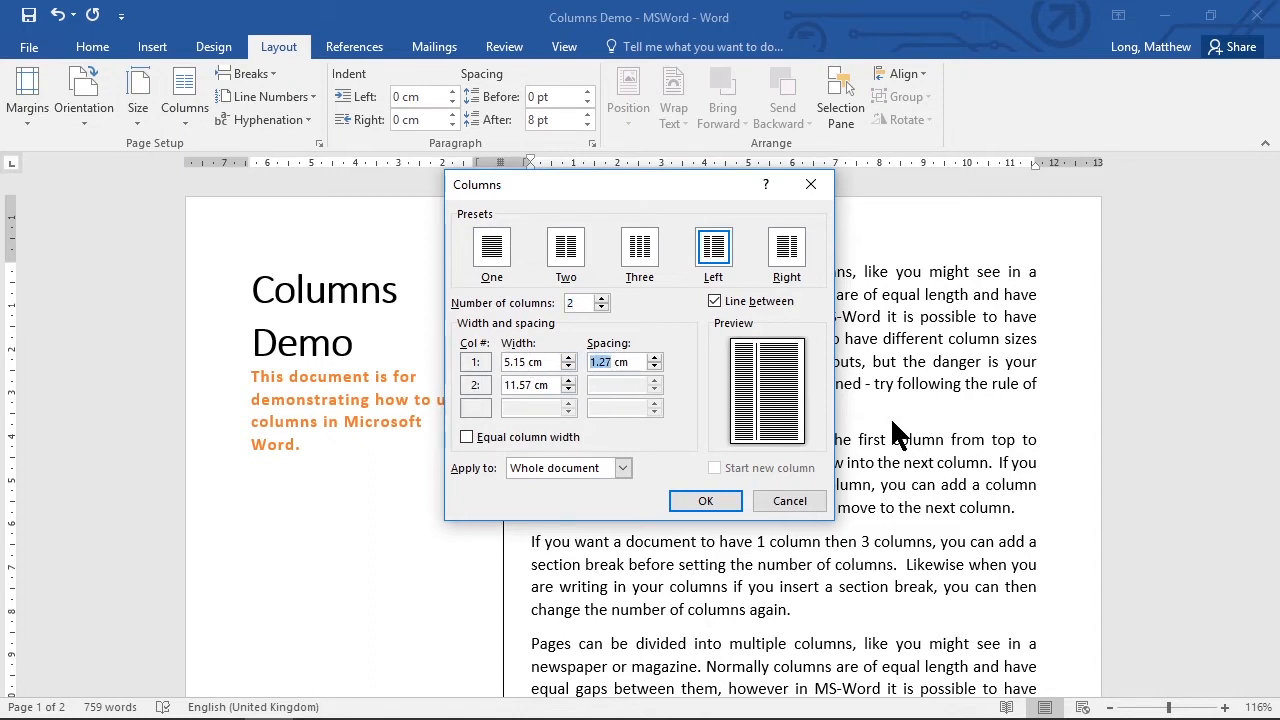
key("BackSpace")
Set the first column's width to 4 cm and remove the line between the columns for the whole document.
left_click_drag(525, 362, 484, 362)
type("4")
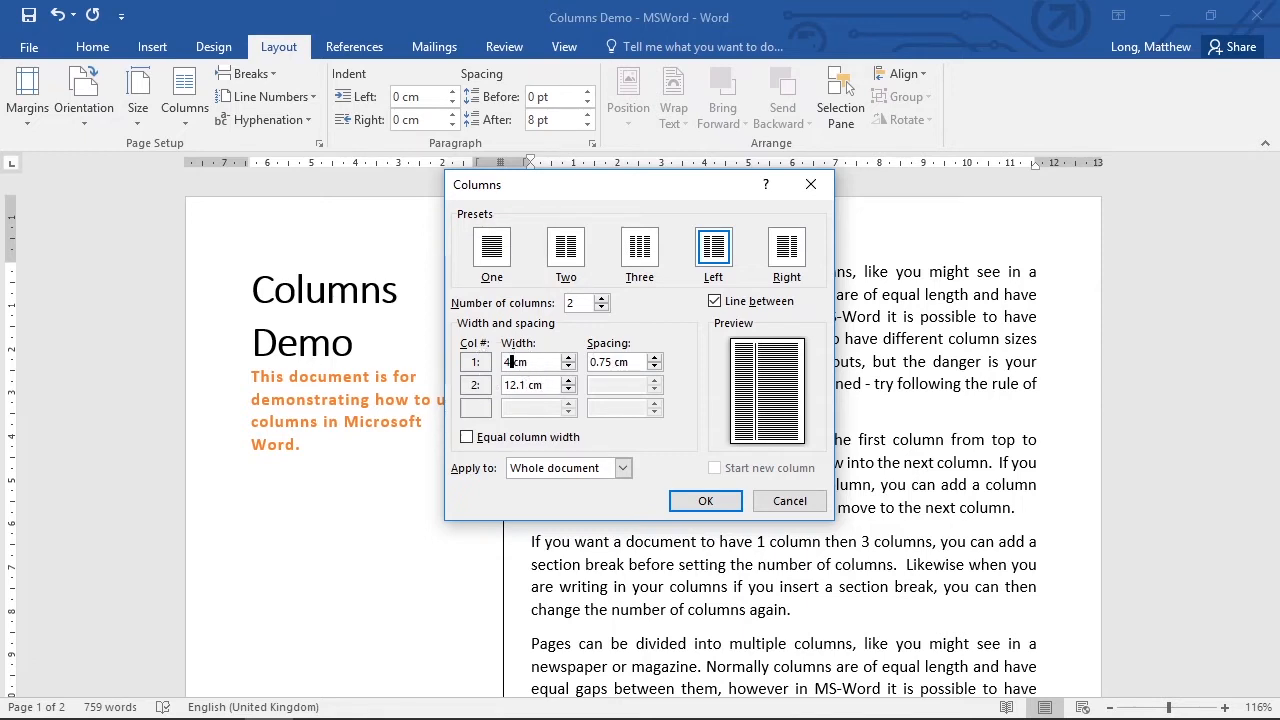
left_click(540, 386)
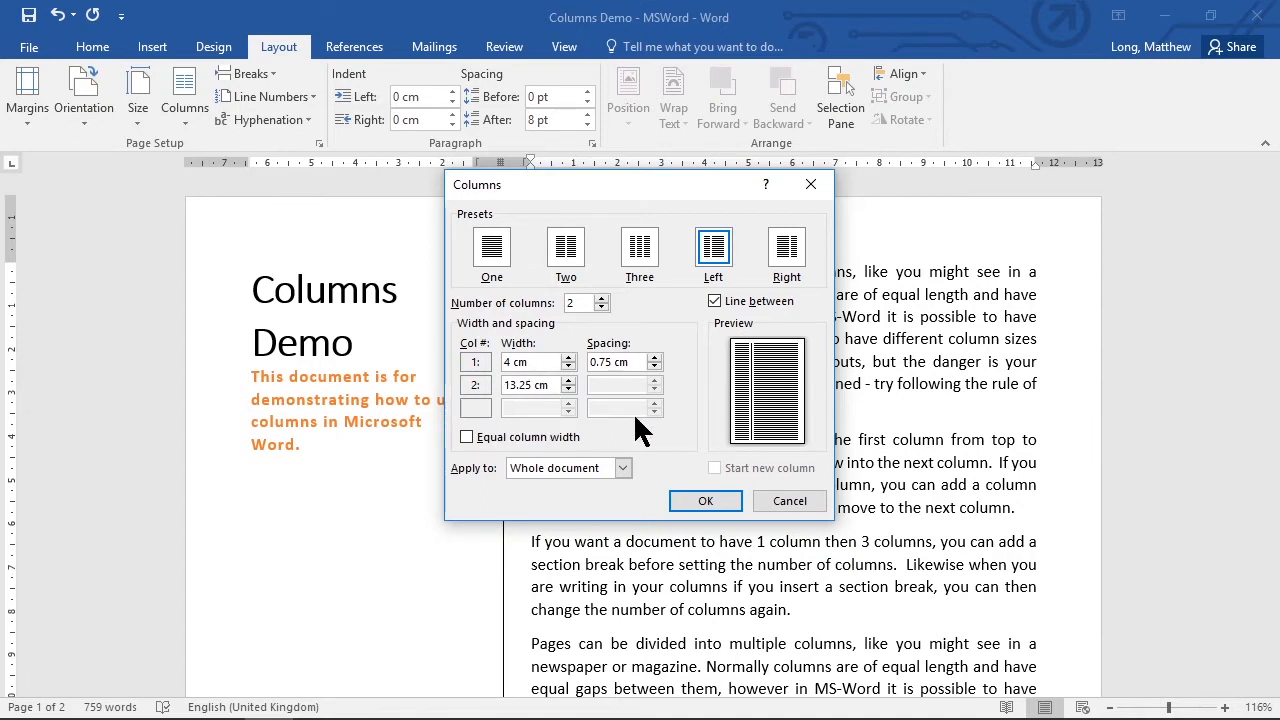
left_click(714, 301)
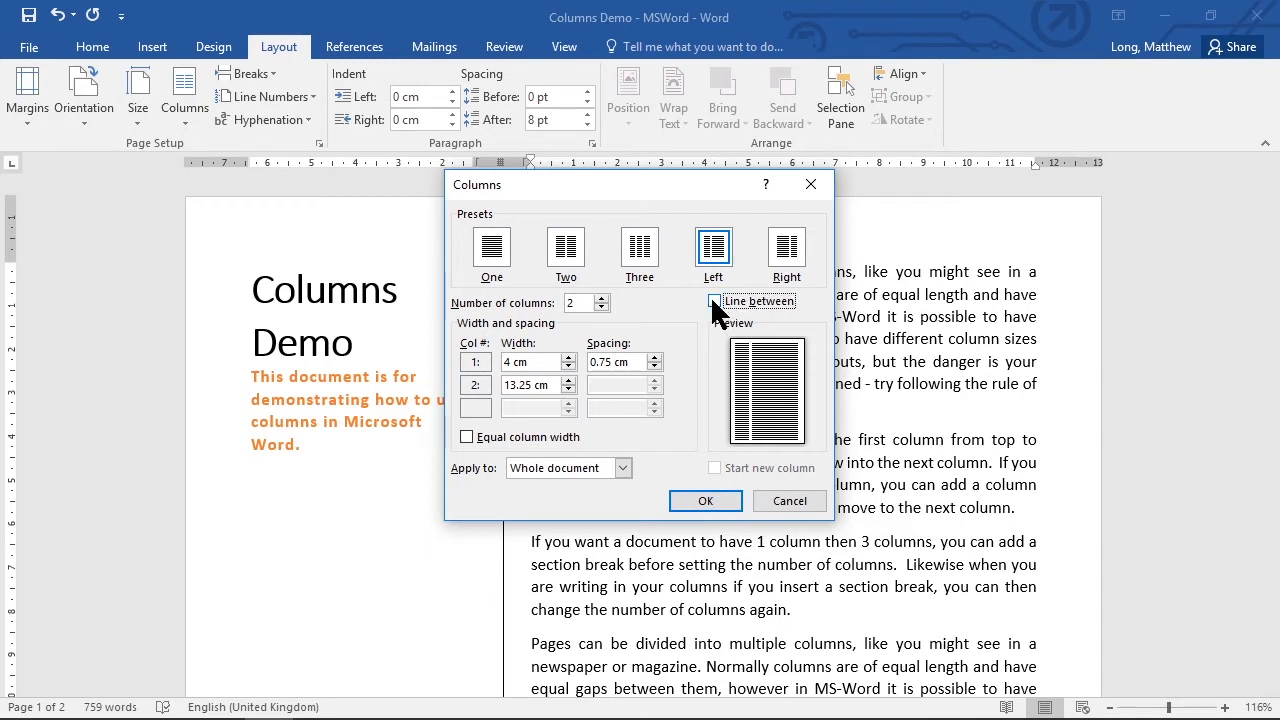
left_click(706, 501)
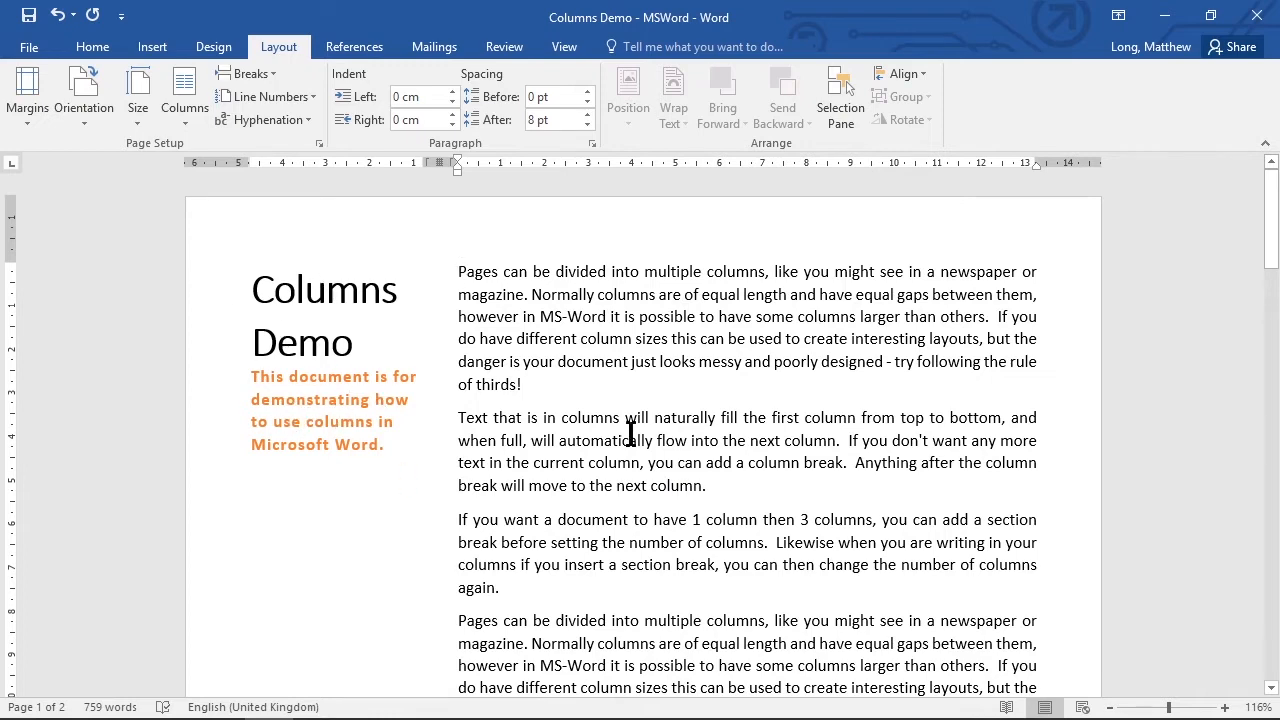
Insert column breaks before the body text at the start of page two until it begins in the wide second column.
scroll(694, 448, "down", 12)
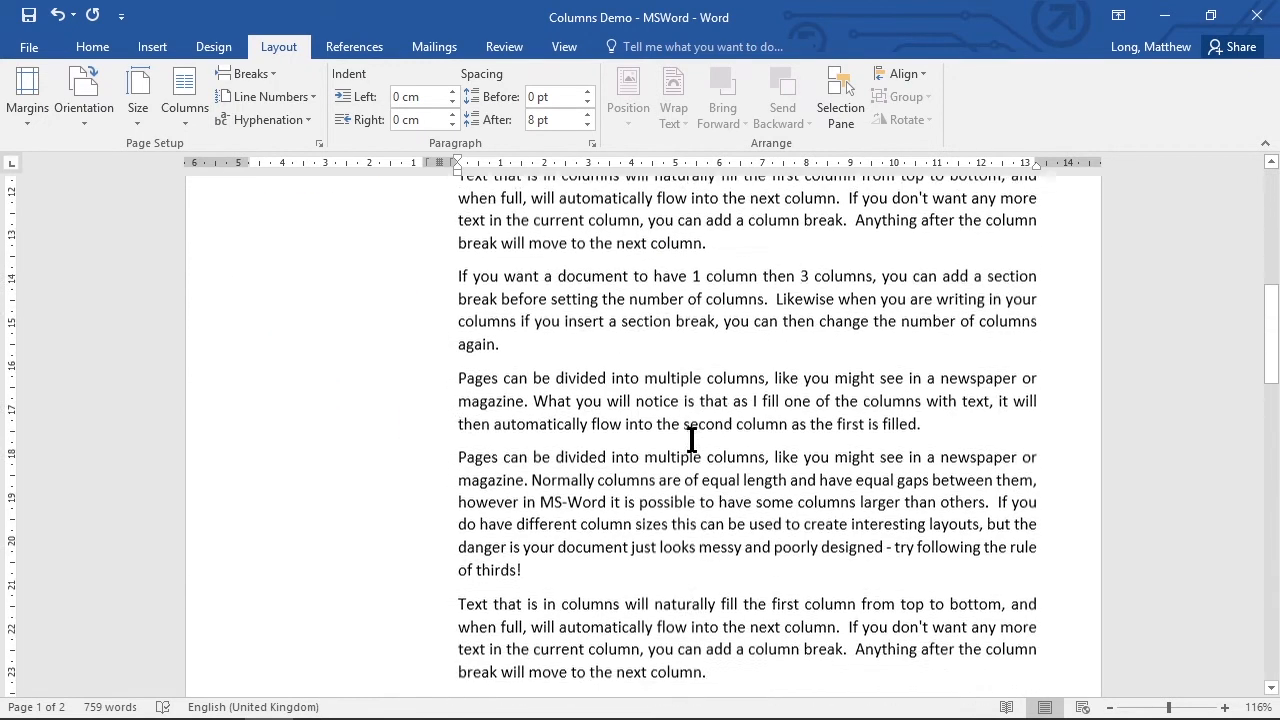
scroll(692, 440, "down", 15)
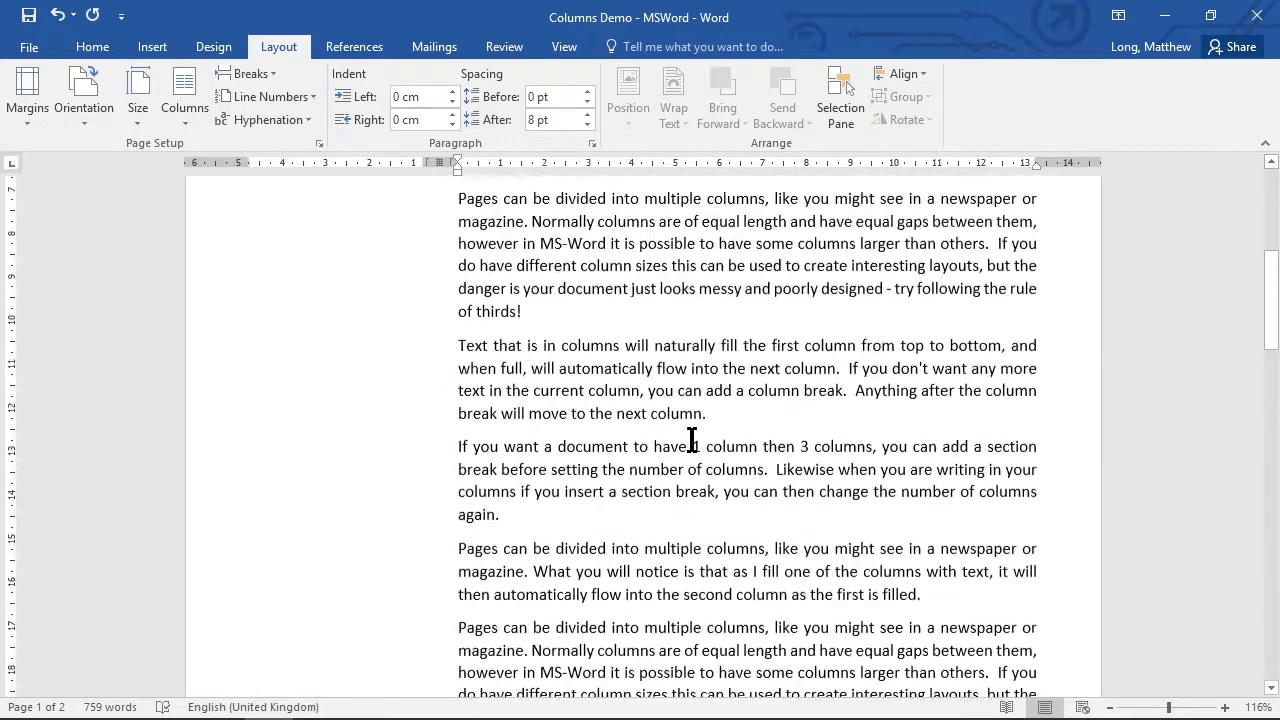
scroll(691, 440, "down", 8)
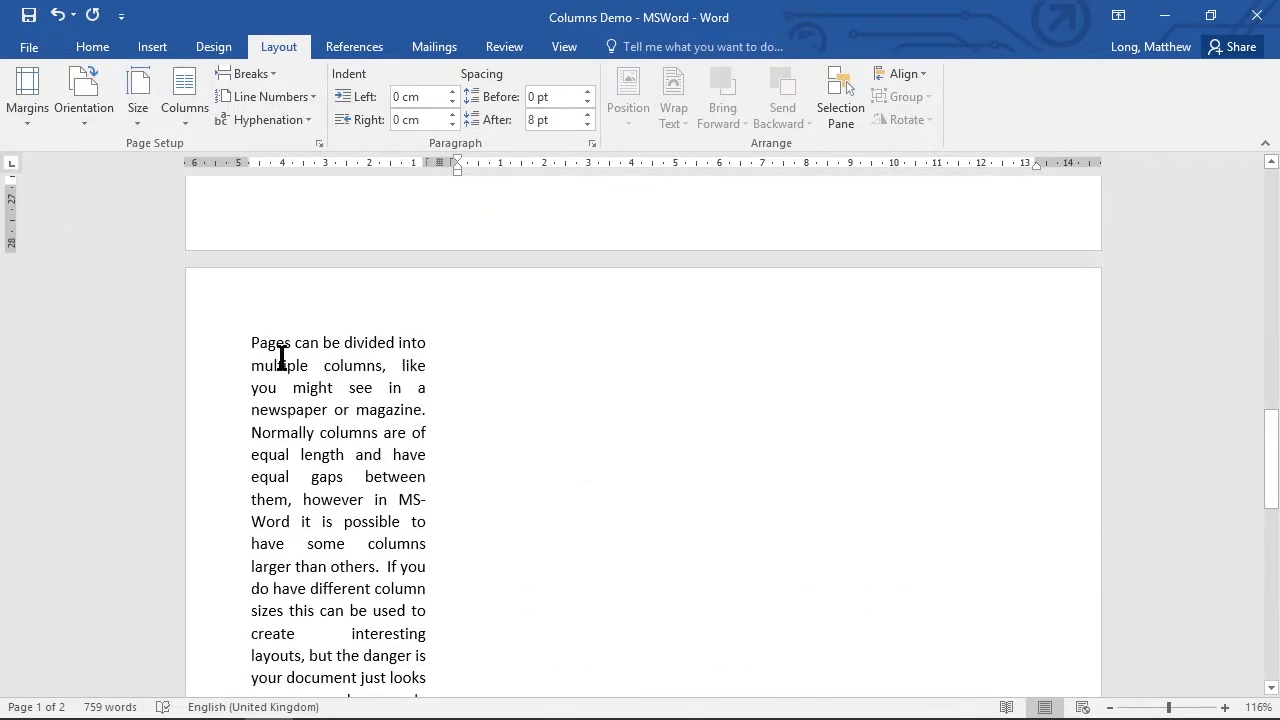
scroll(333, 472, "down", 8)
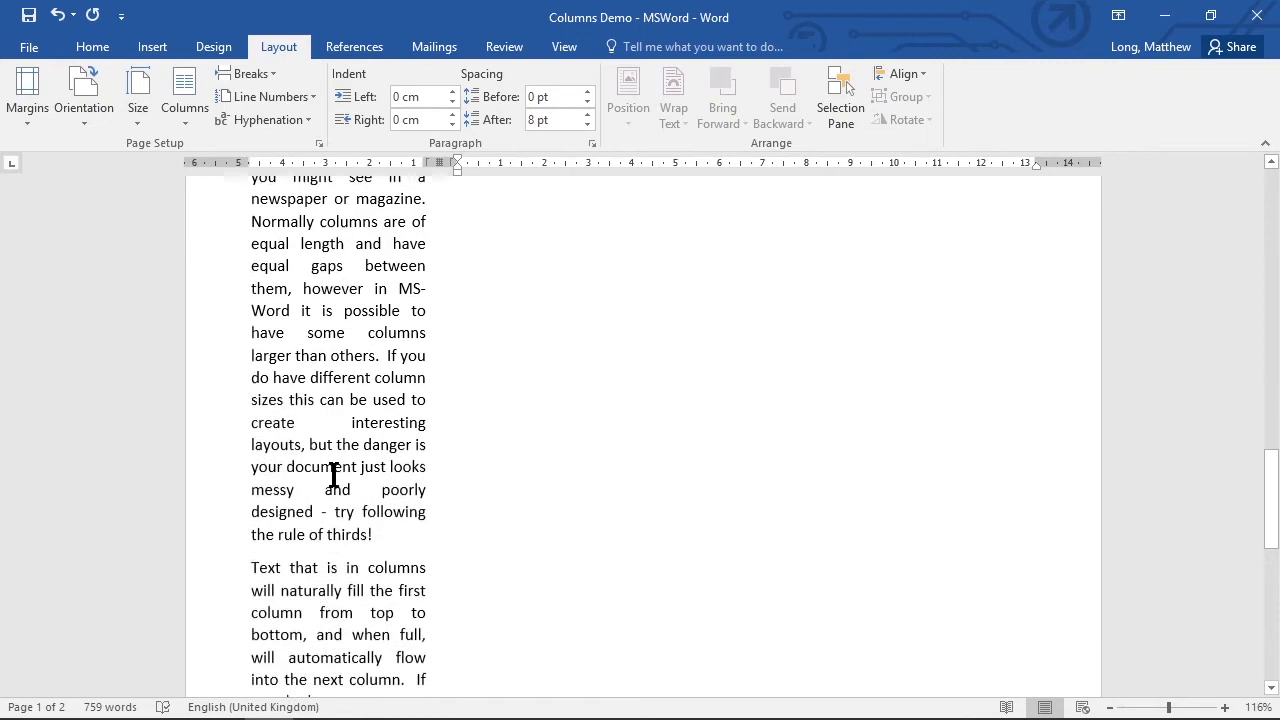
scroll(331, 468, "up", 10)
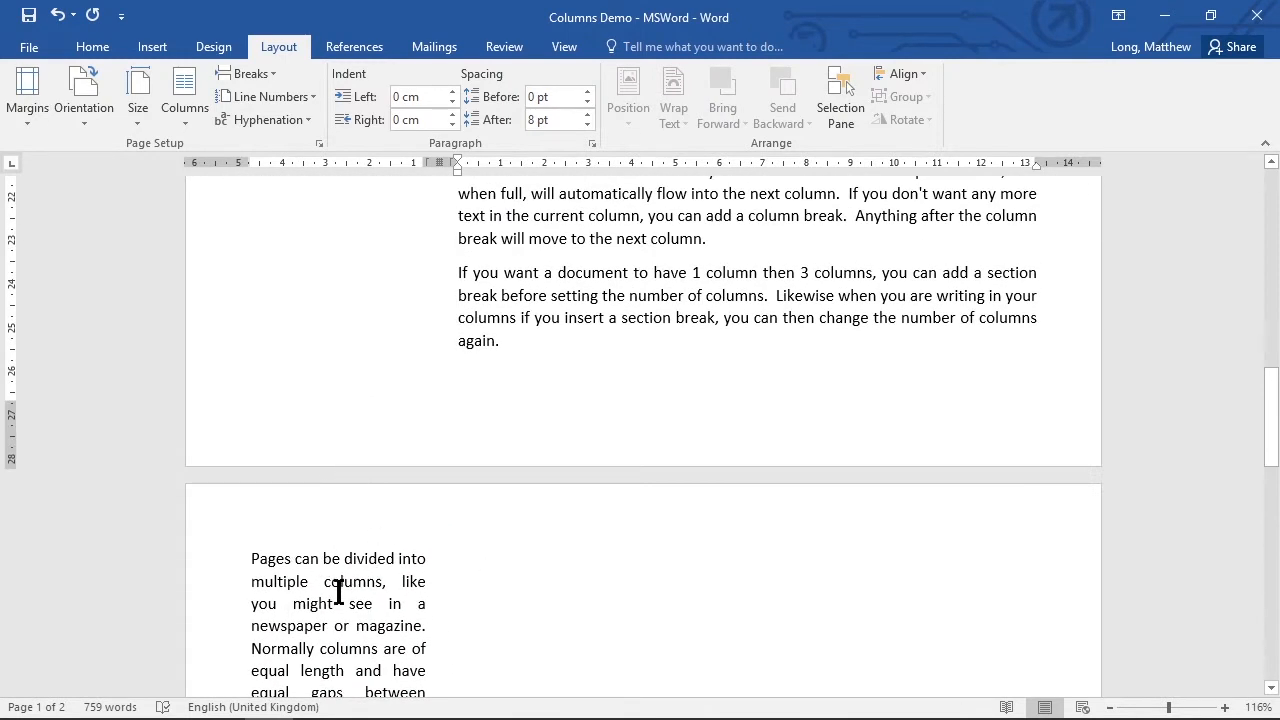
left_click(249, 558)
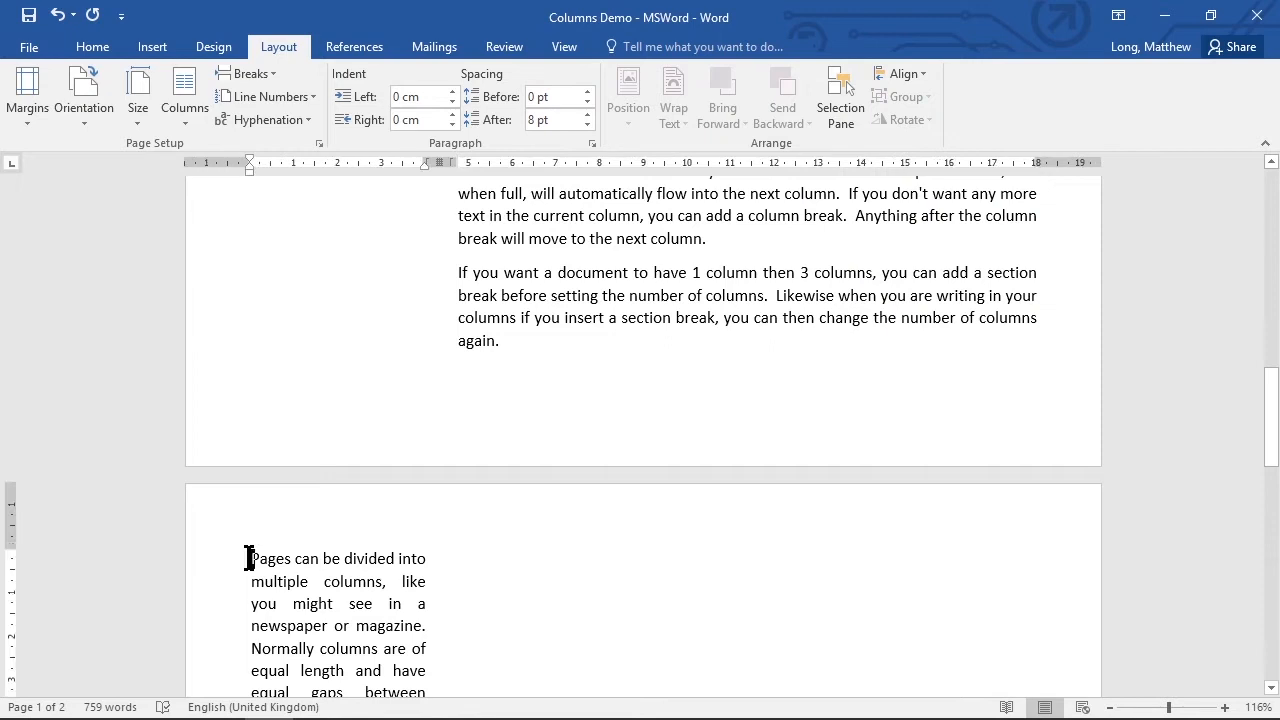
left_click(267, 73)
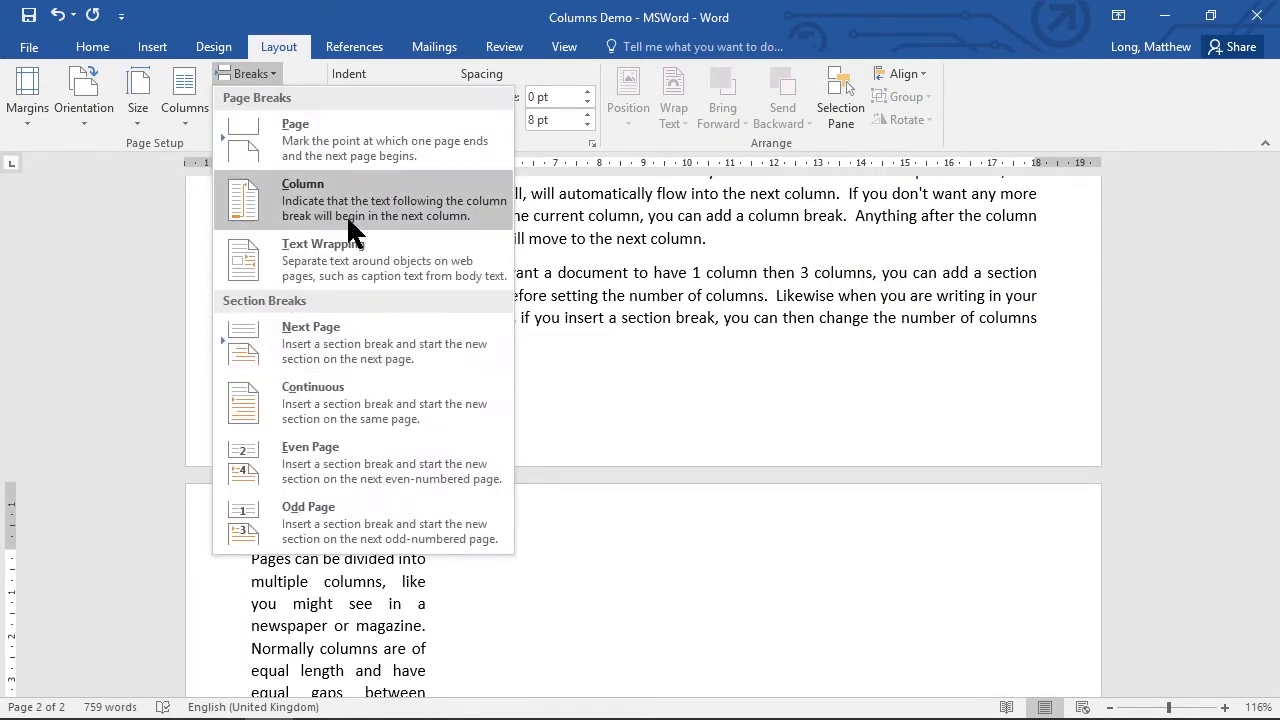
left_click(347, 198)
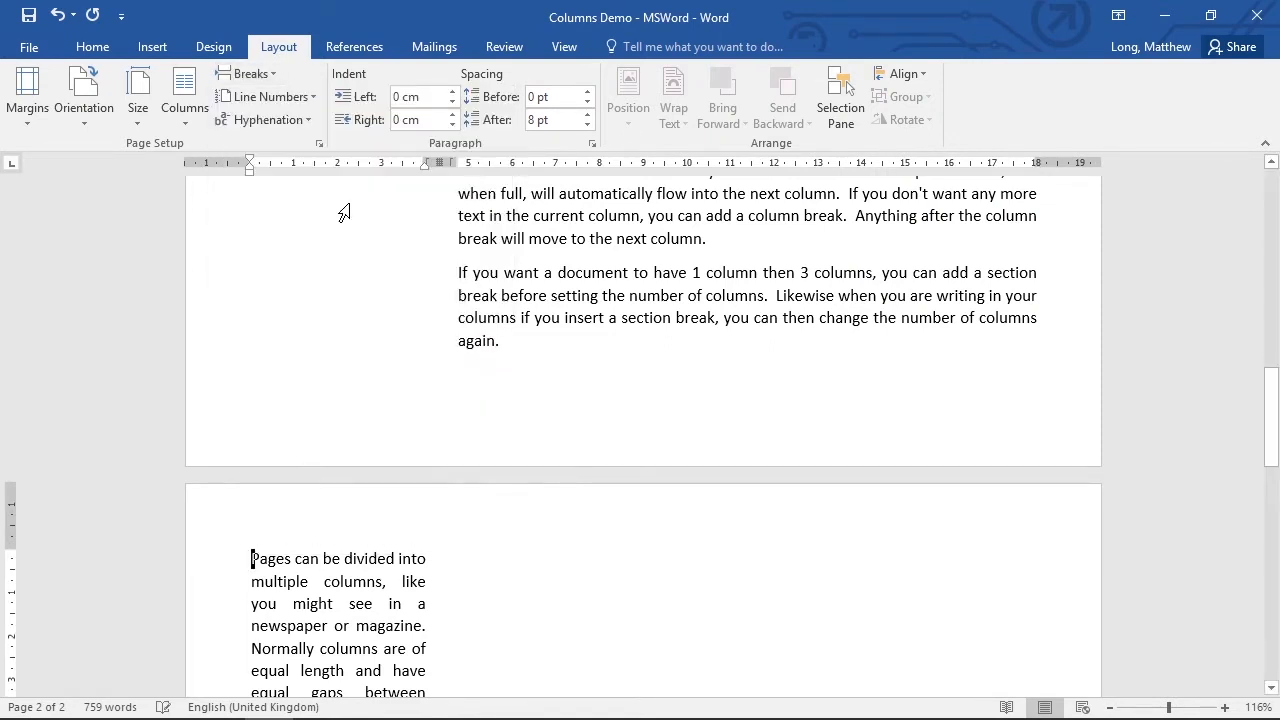
left_click(257, 72)
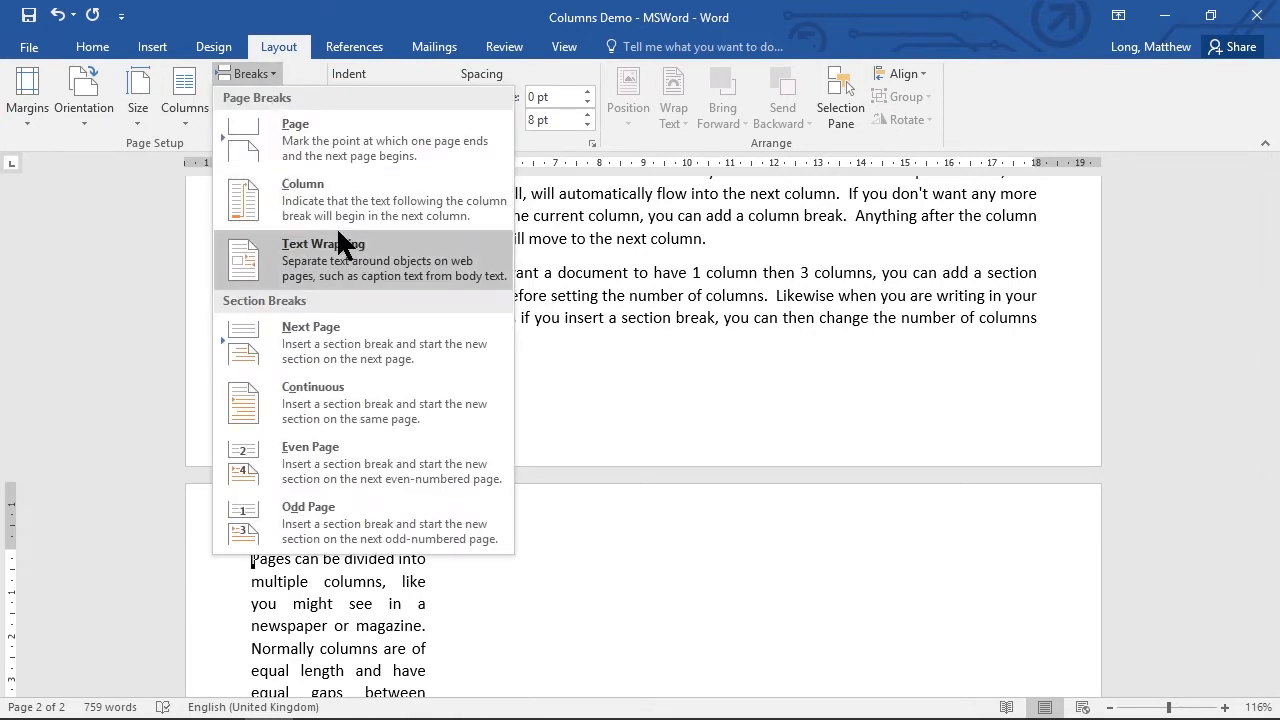
left_click(322, 199)
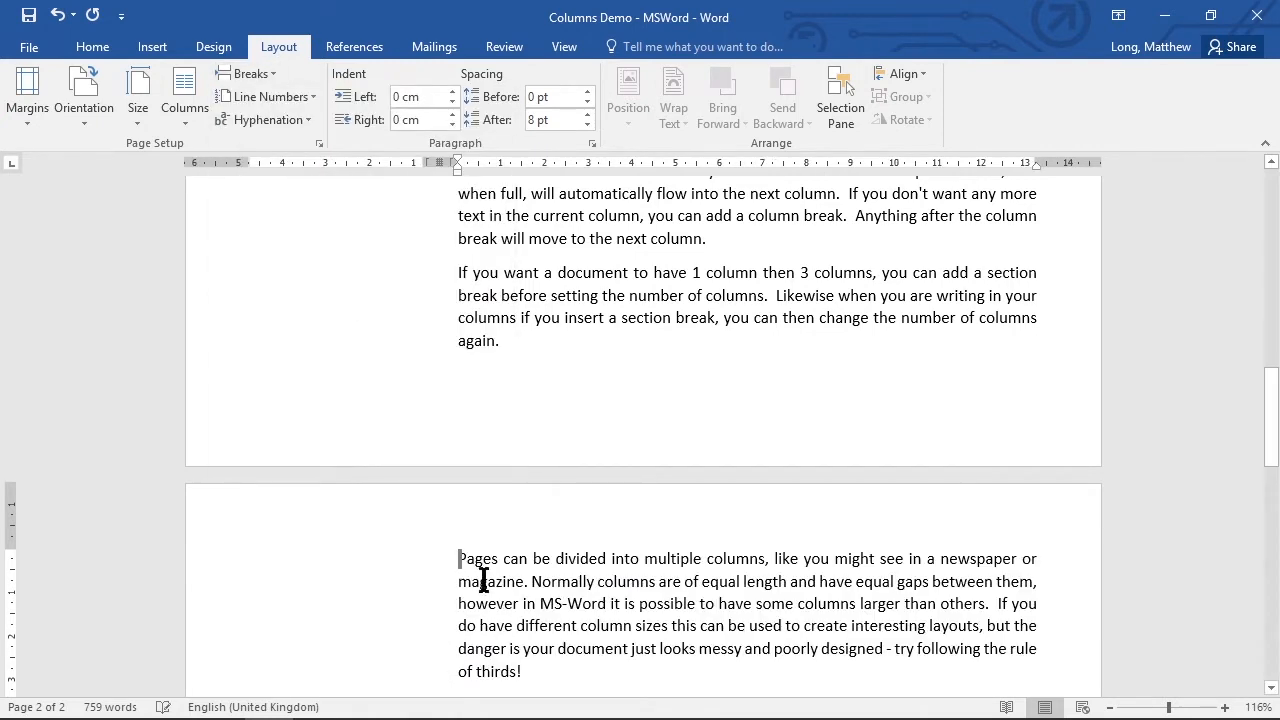
scroll(749, 610, "down", 7)
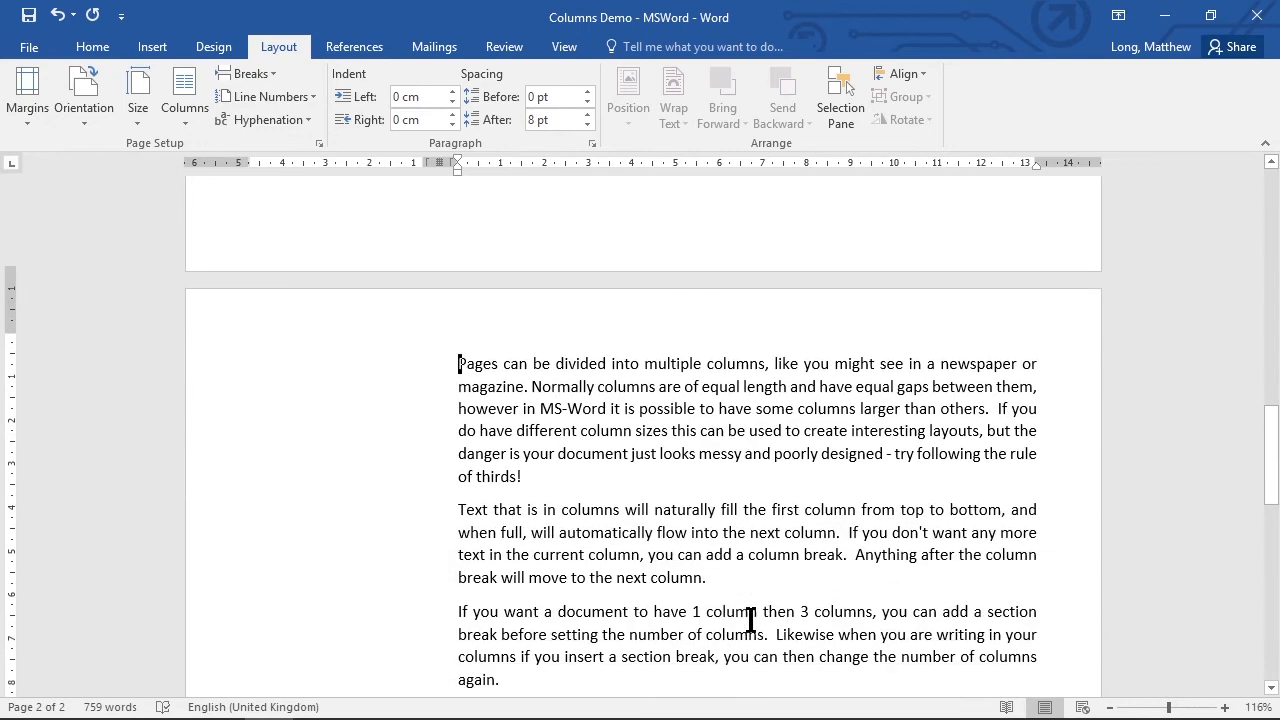
scroll(632, 480, "down", 6)
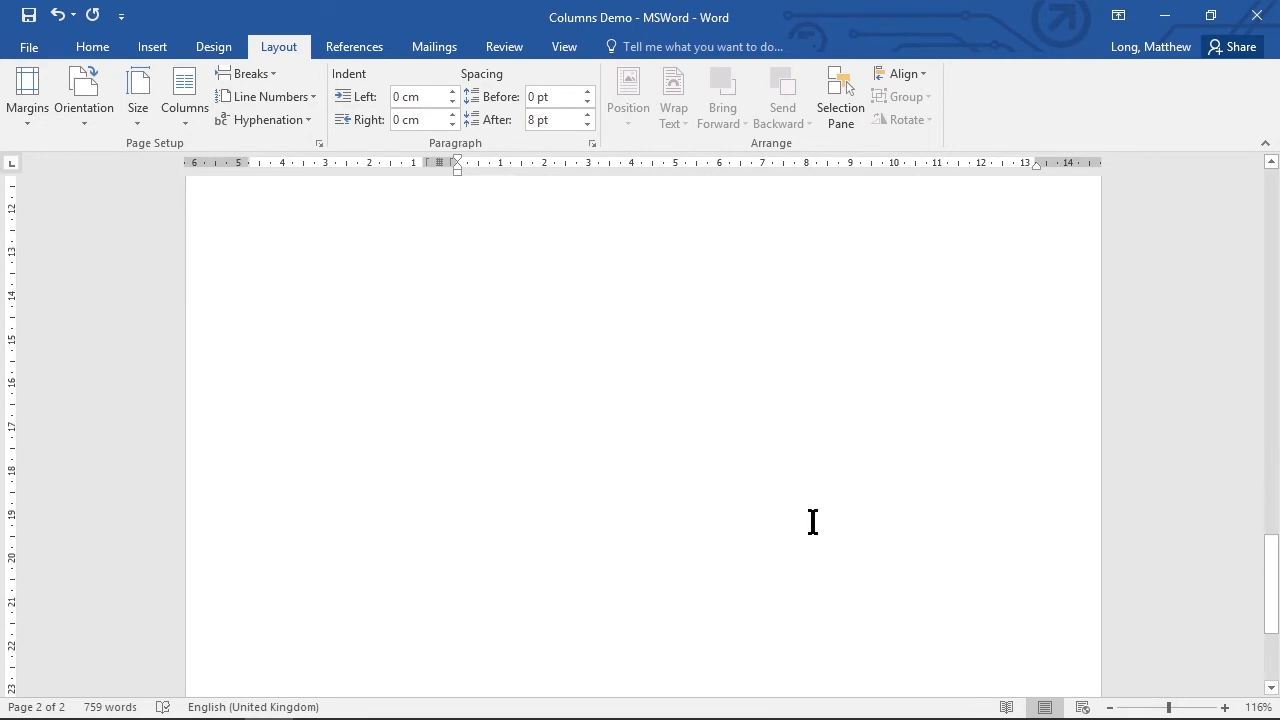
Set the text of the whole document back to a single column.
scroll(717, 537, "up", 8)
scroll(722, 528, "up", 20)
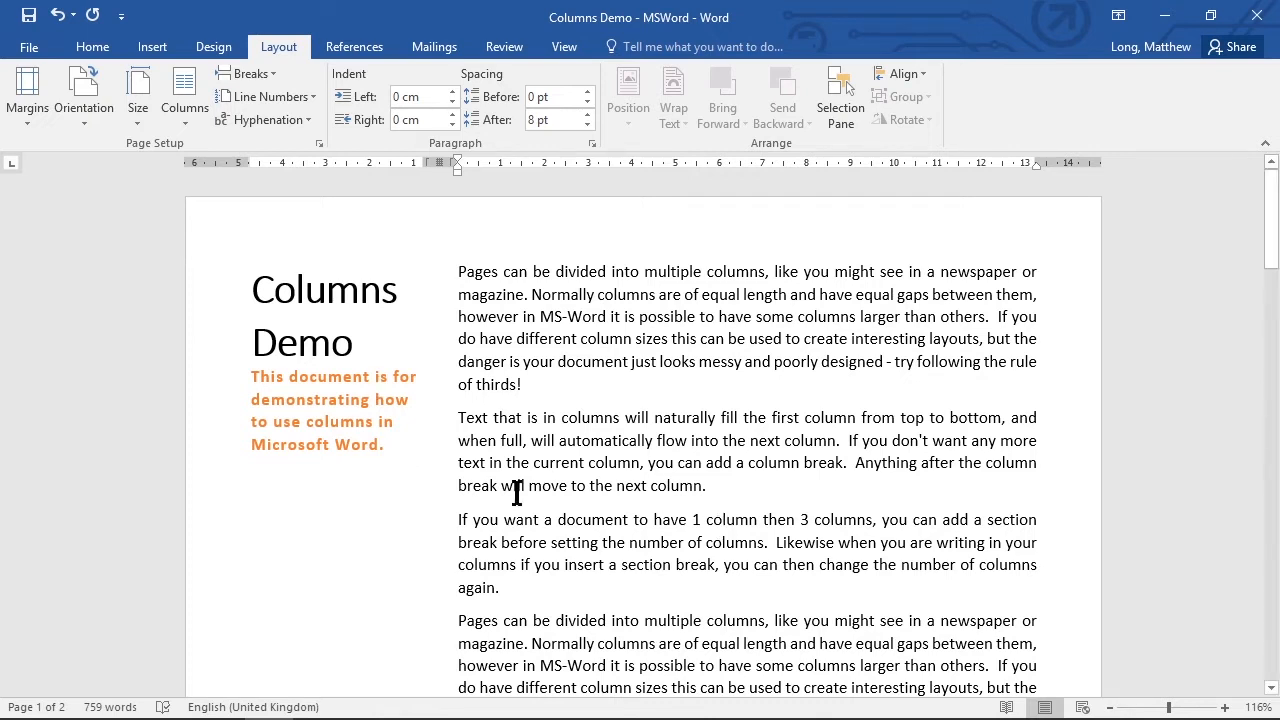
key("ctrl+a")
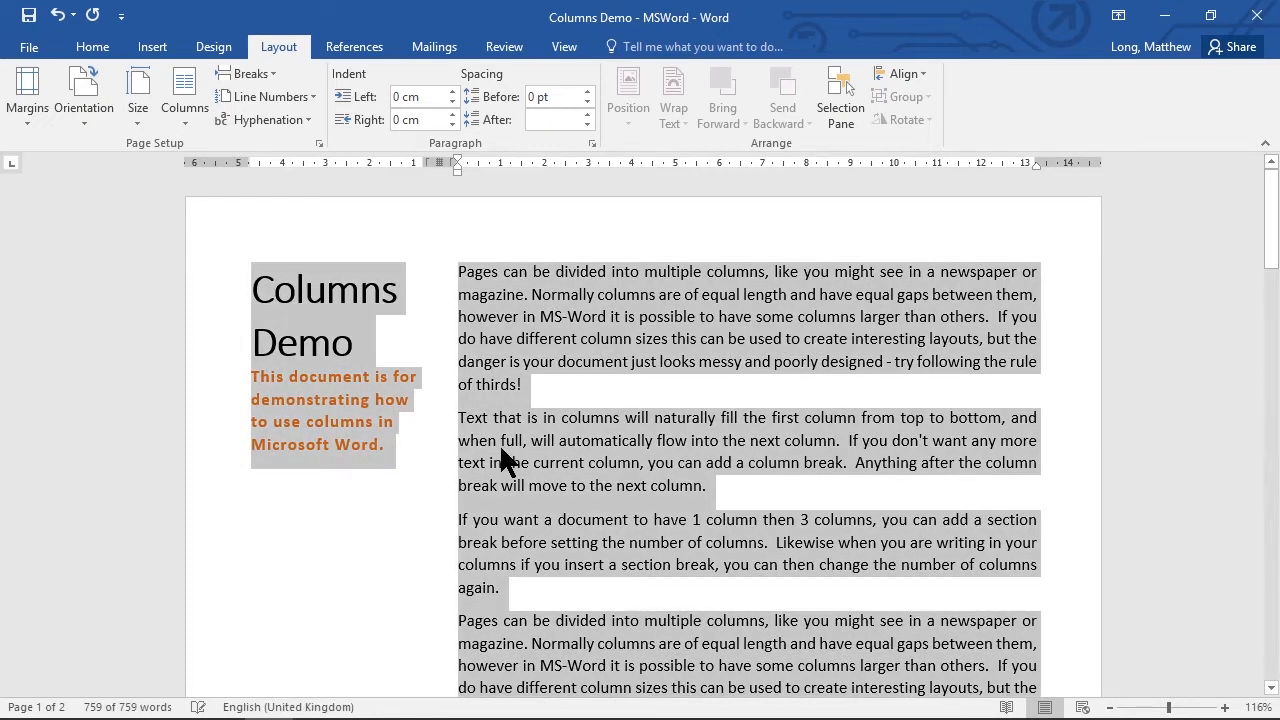
left_click(182, 97)
left_click(218, 163)
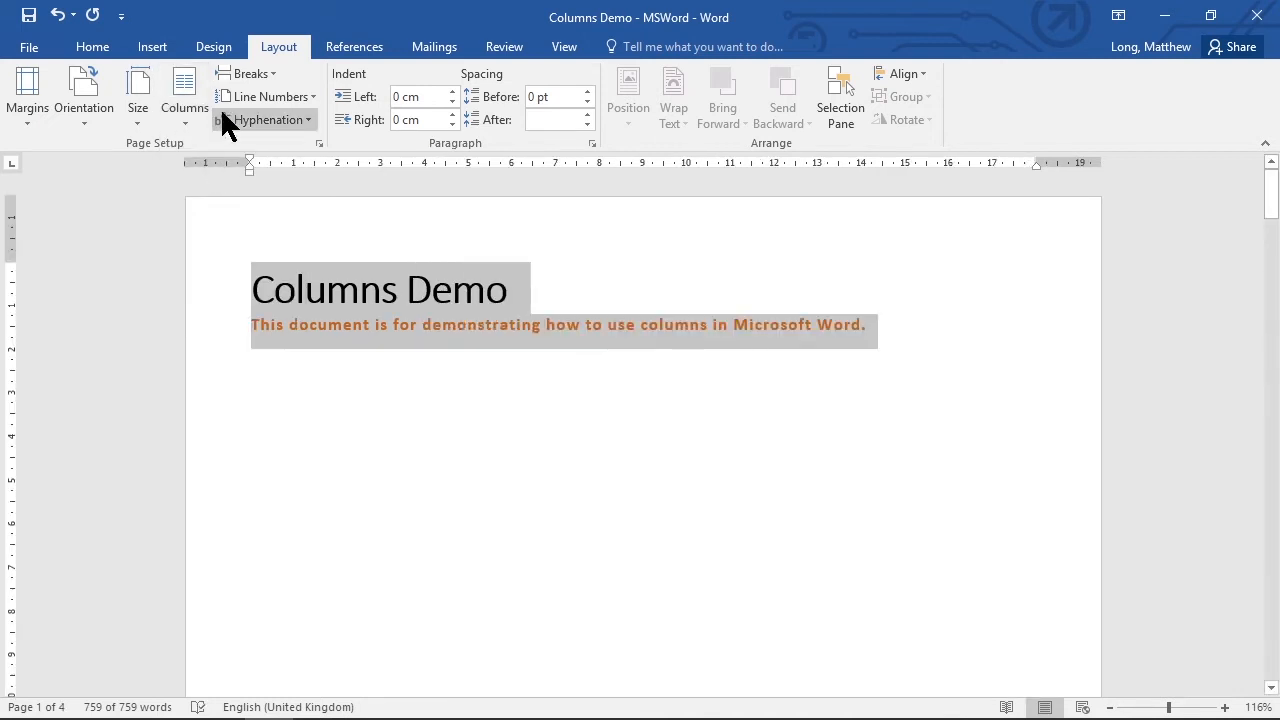
Delete the column break before the first body paragraph so the text follows directly below the orange subtitle.
left_click(255, 368)
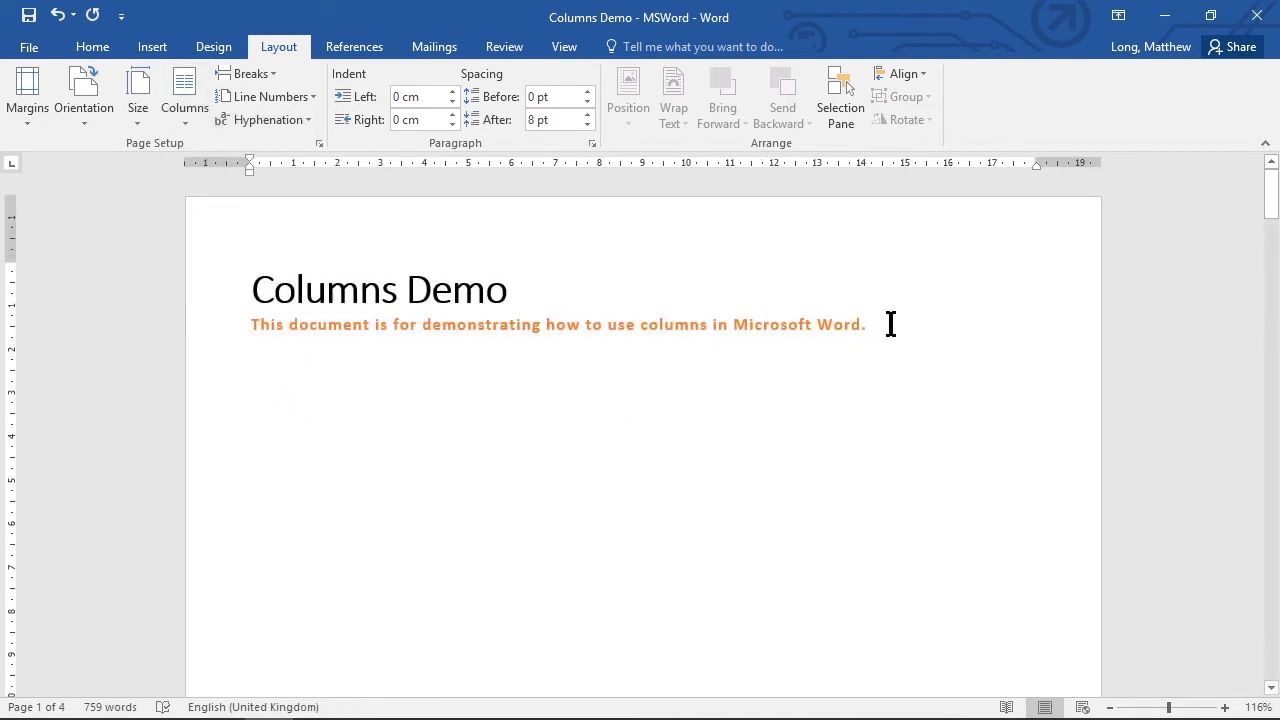
scroll(691, 586, "down", 10)
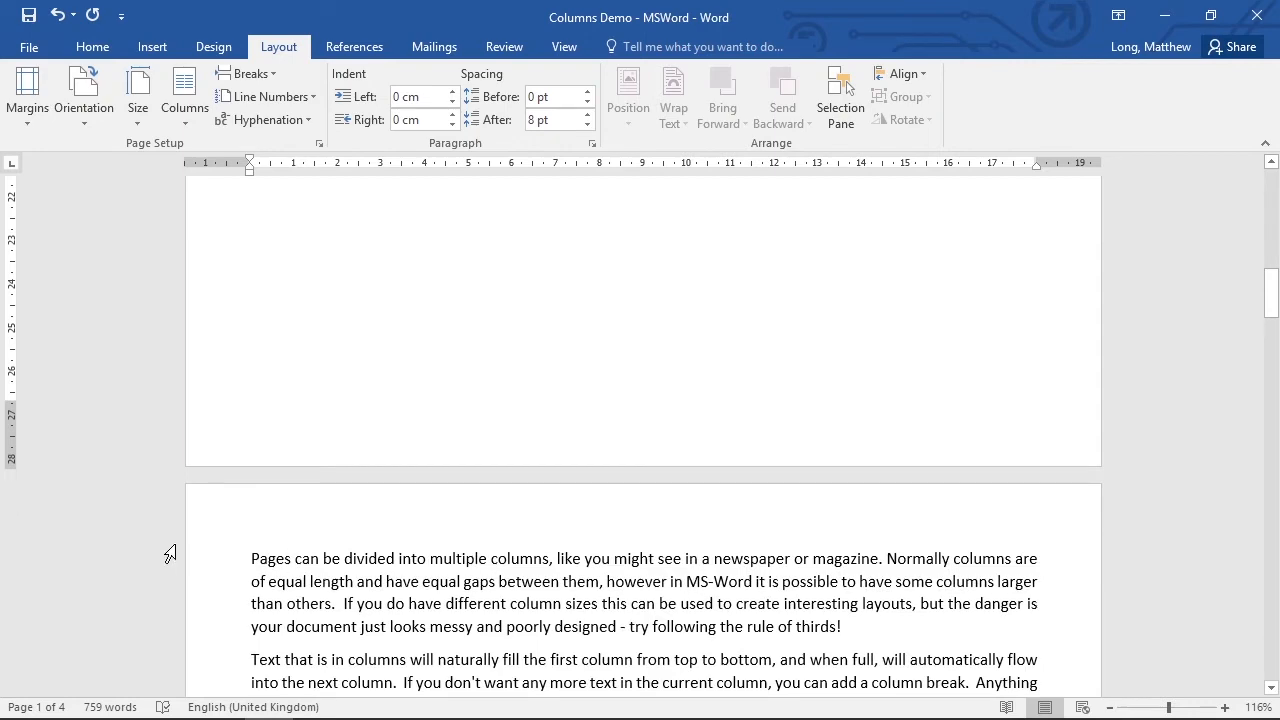
left_click(248, 557)
key("BackSpace")
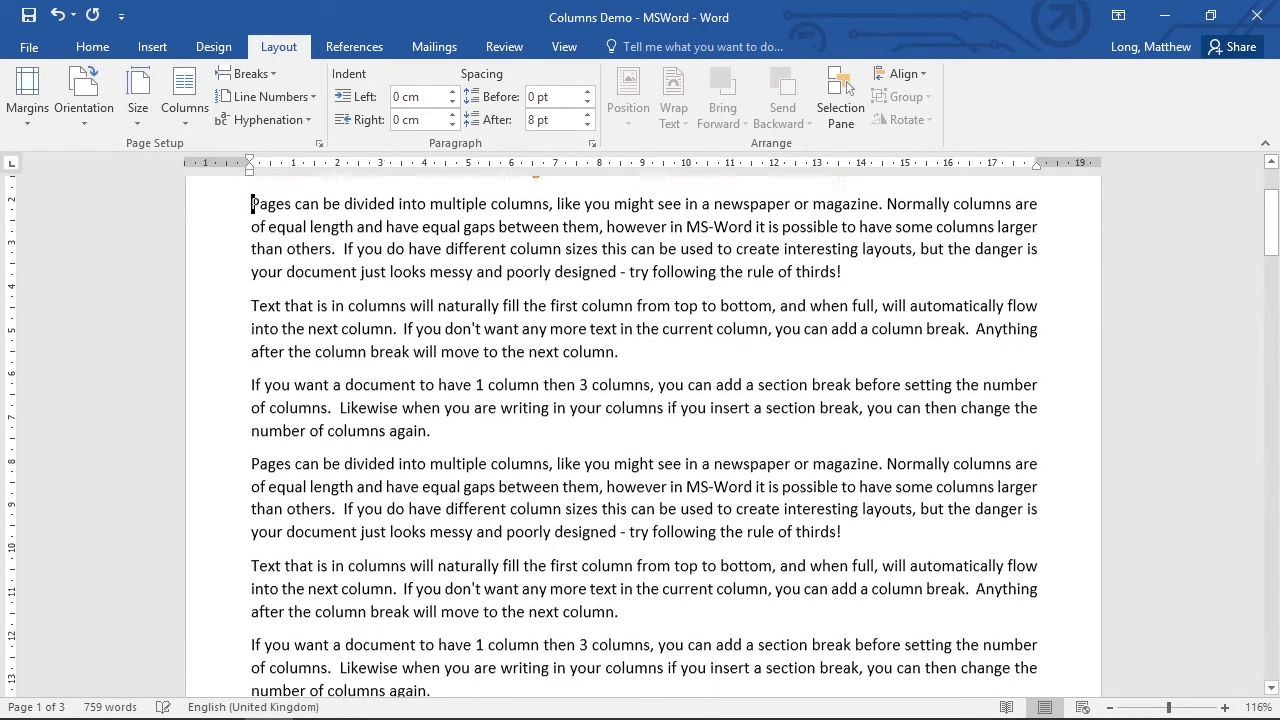
Insert a continuous section break before the second body paragraph and lay out the text after it in three columns.
scroll(368, 610, "down", 5)
scroll(374, 578, "down", 10)
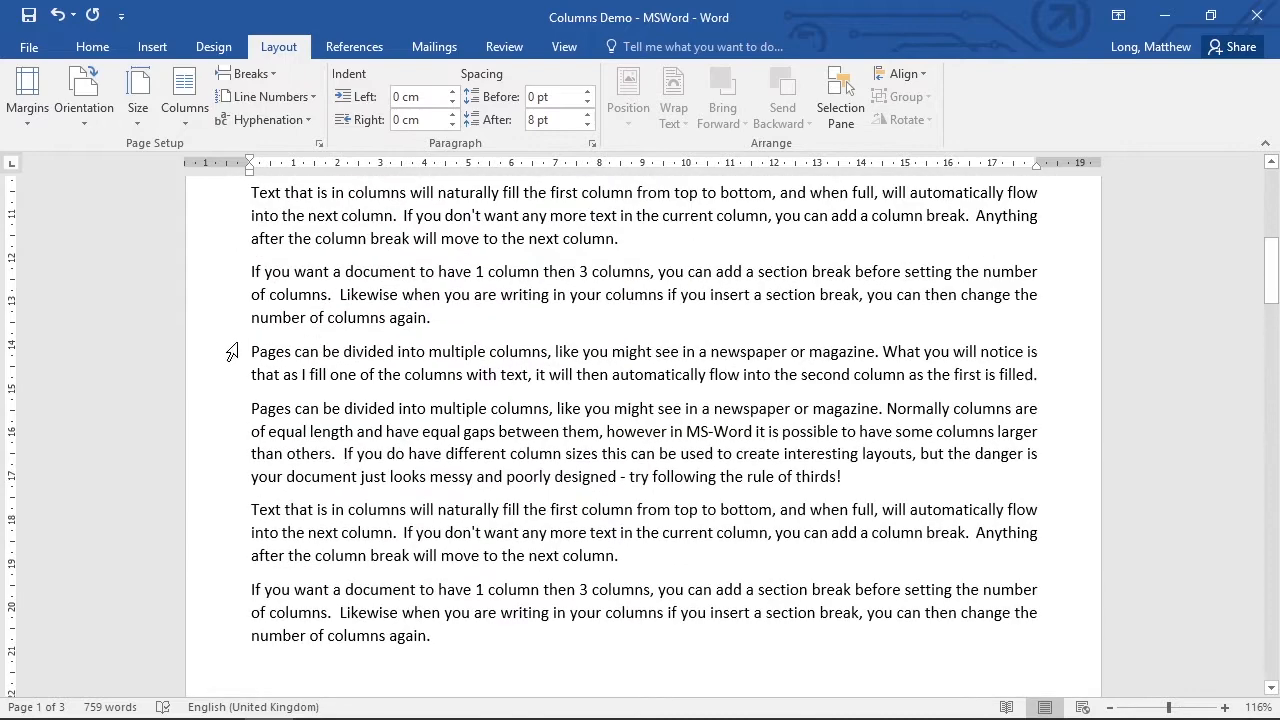
scroll(524, 500, "down", 4)
scroll(524, 500, "up", 5)
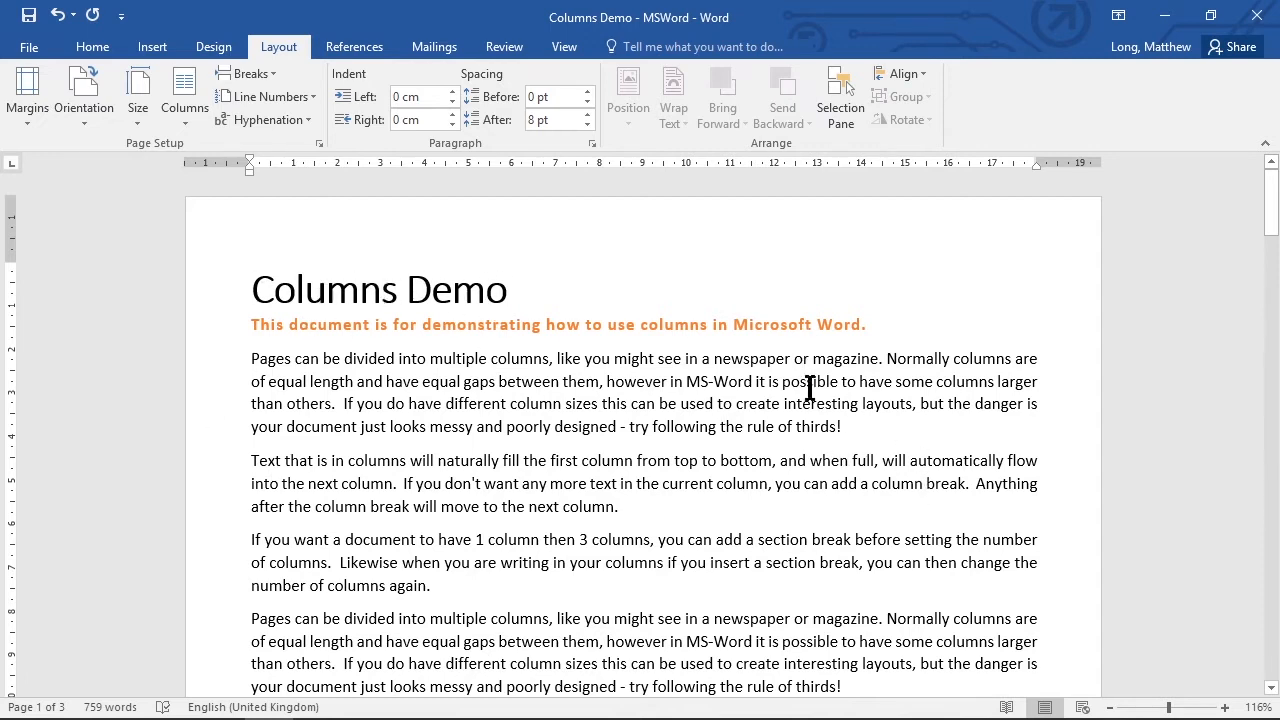
left_click(249, 461)
left_click(250, 74)
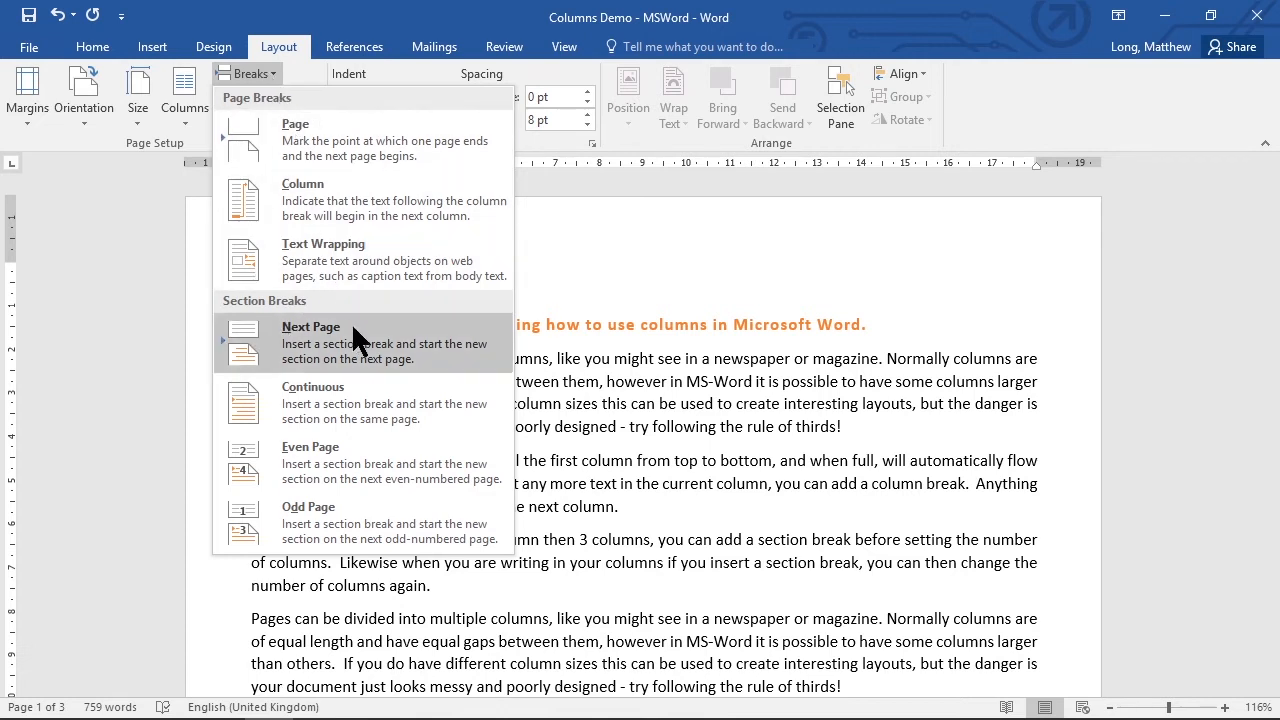
left_click(359, 402)
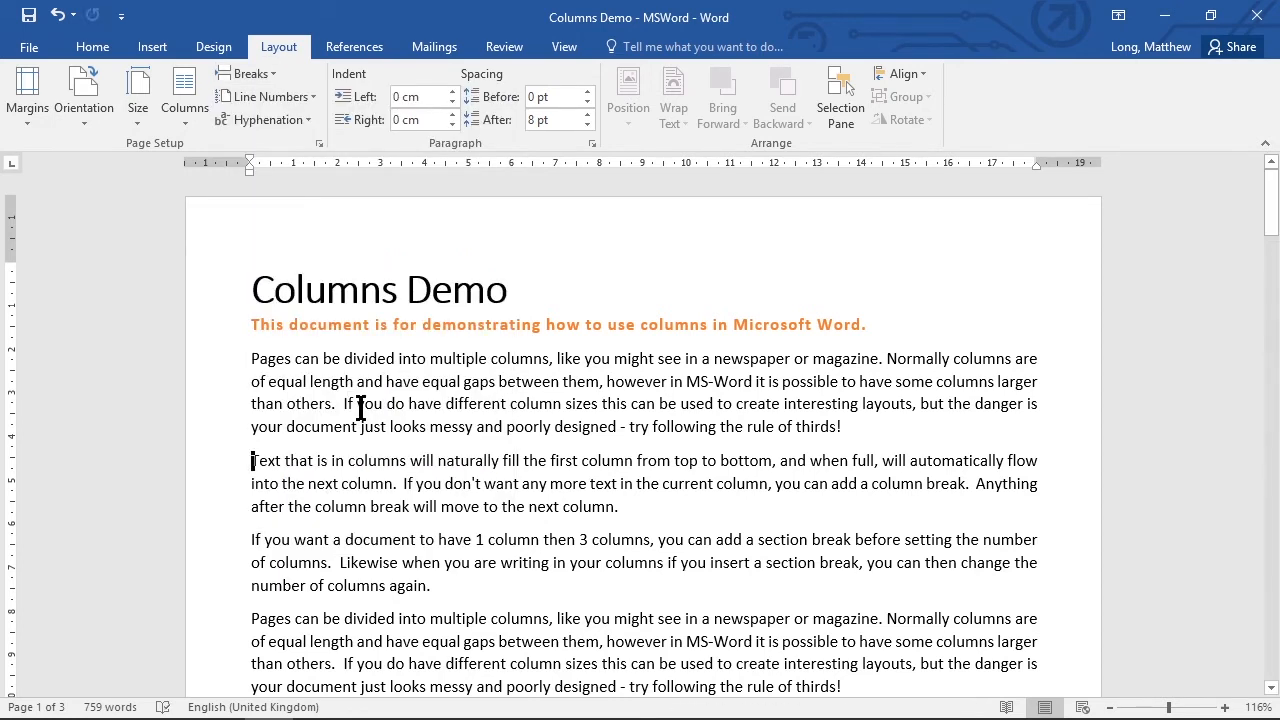
left_click(186, 100)
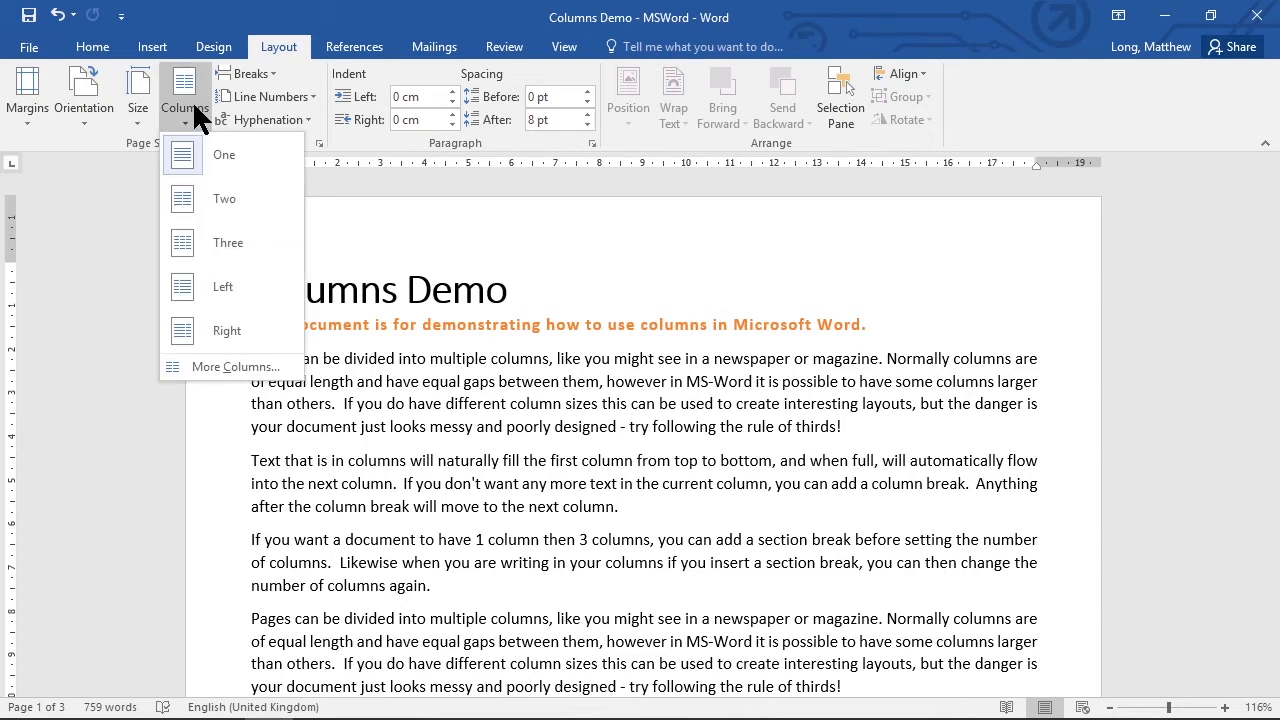
left_click(243, 245)
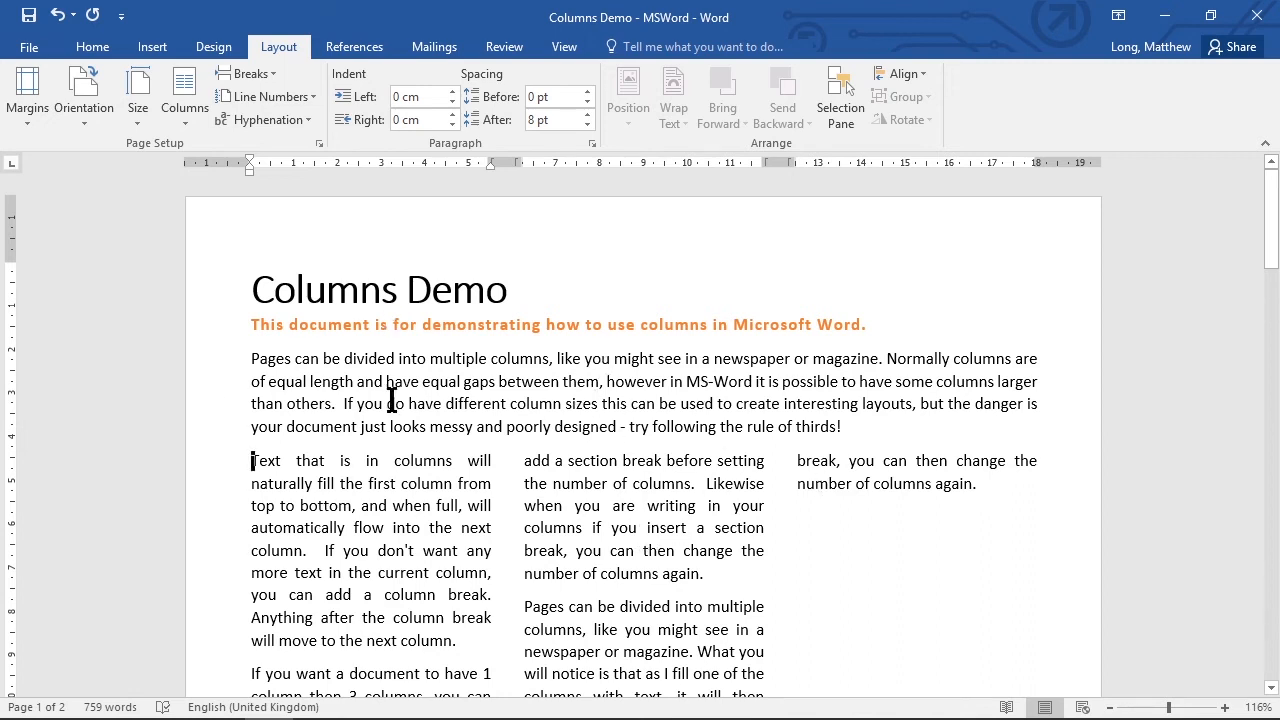
Delete the leftover column breaks before the paragraph at the start of page two so it flows into the third column on page one.
scroll(697, 490, "down", 12)
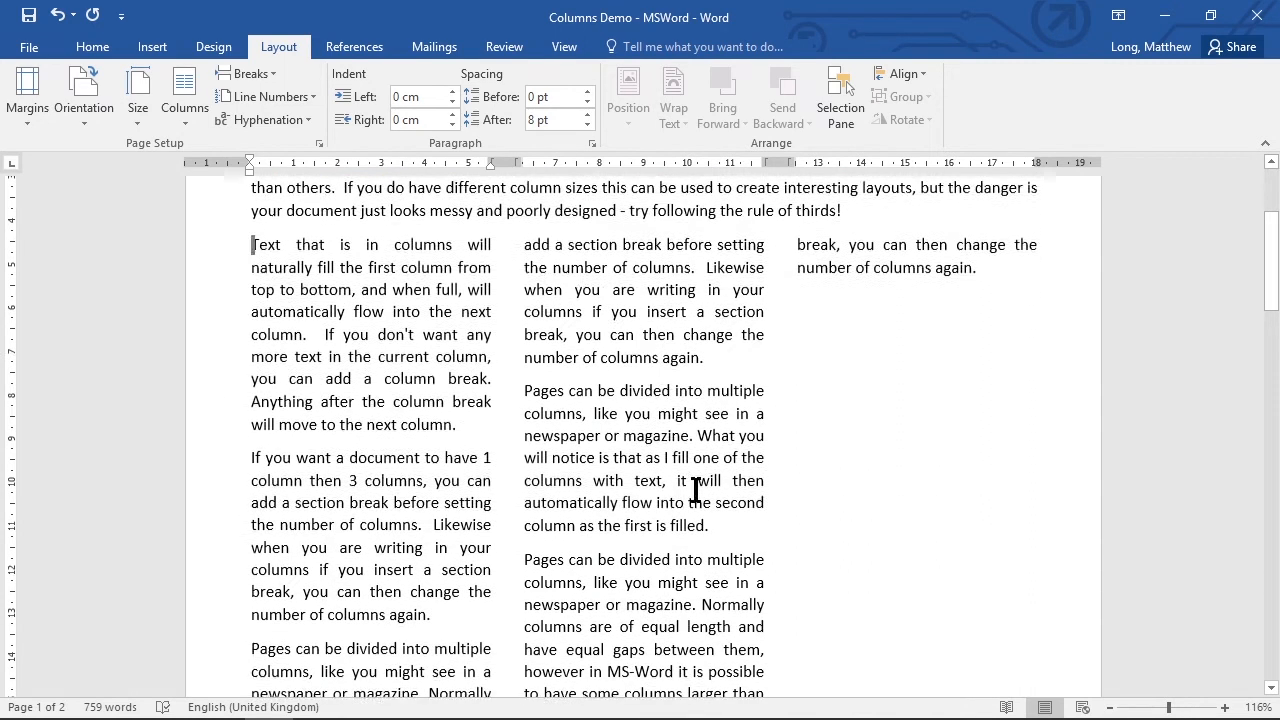
scroll(693, 478, "up", 15)
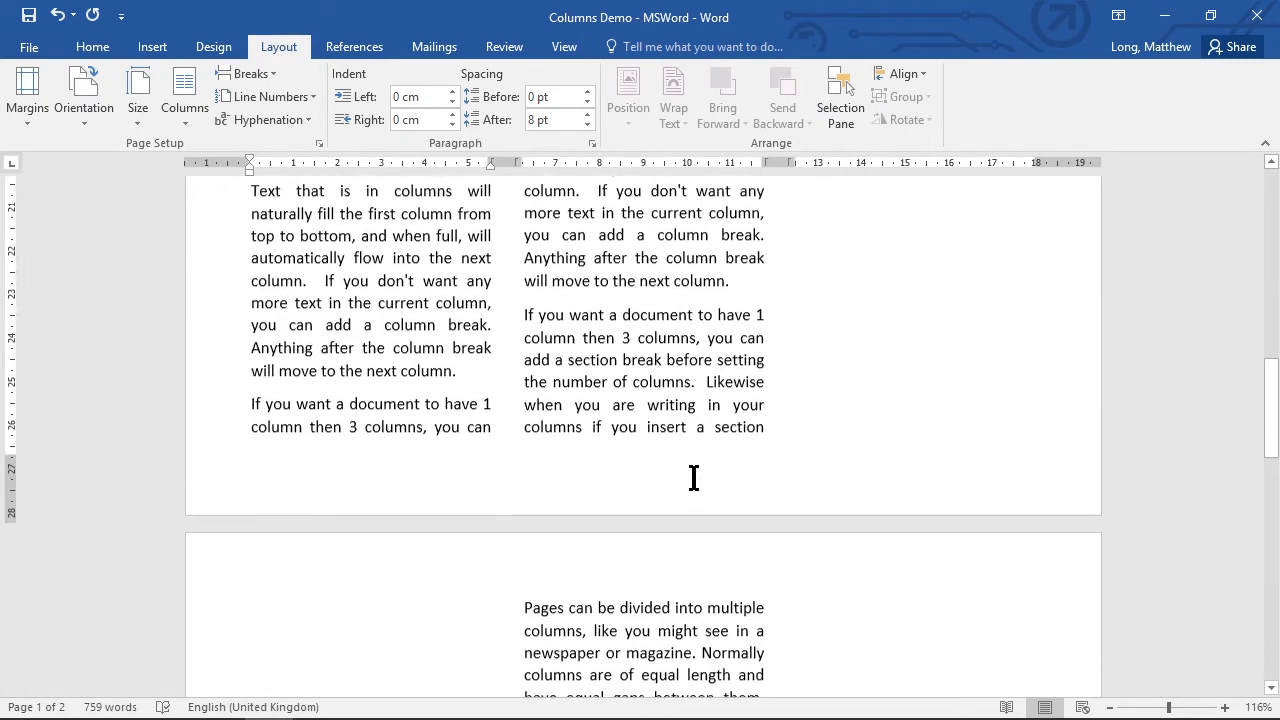
scroll(690, 475, "up", 2)
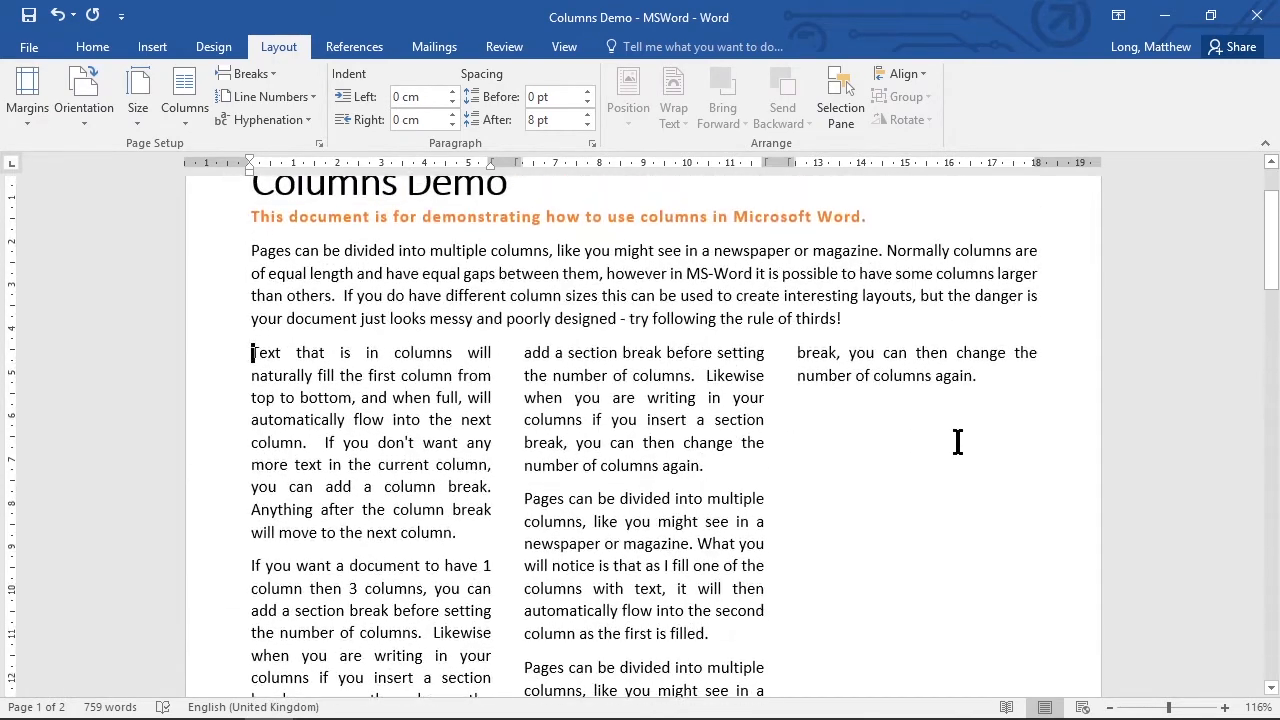
scroll(794, 503, "down", 10)
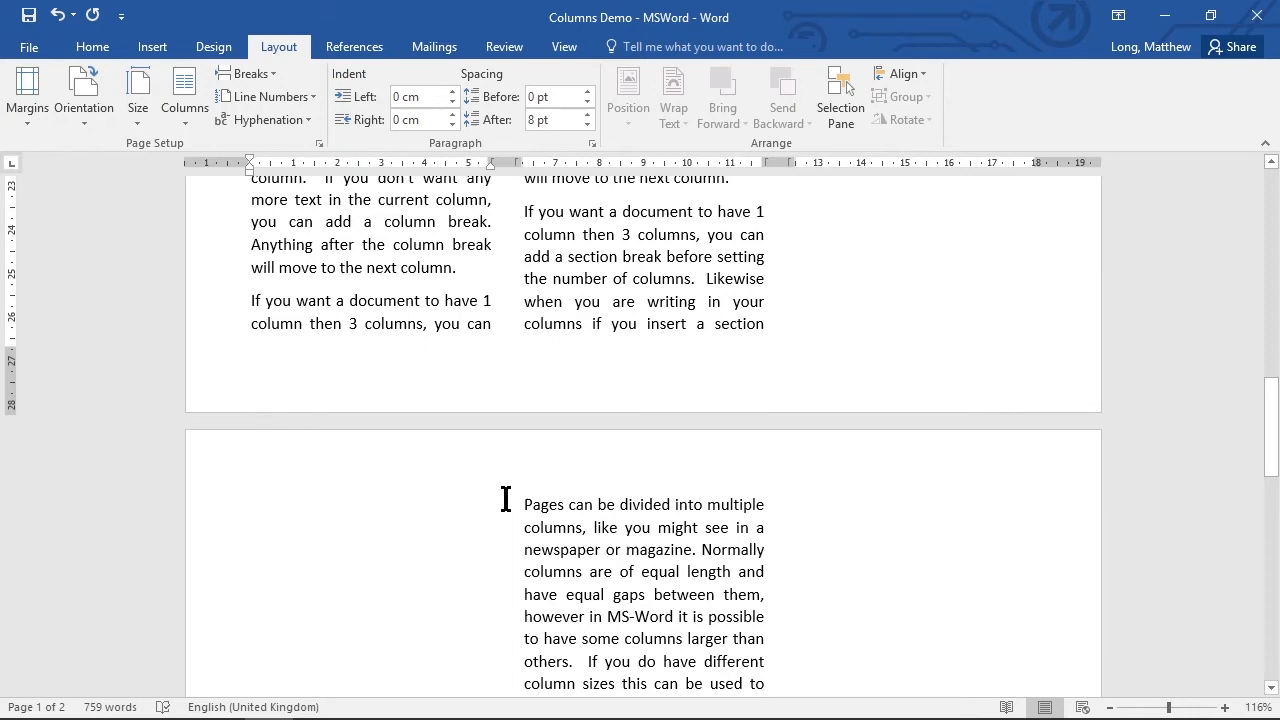
left_click(521, 505)
key("BackSpace")
key("BackSpace")
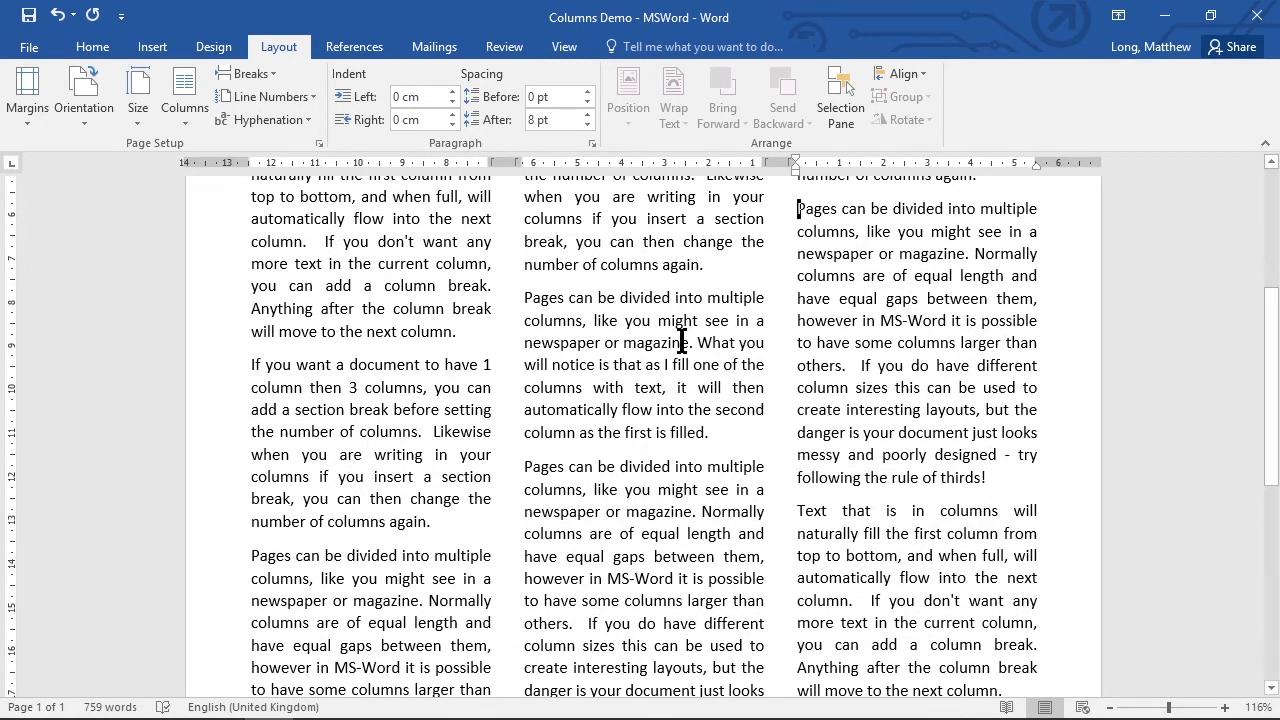
Insert a continuous section break before that "Pages can be divided" paragraph in the third column and set the new section to one column.
left_click(264, 73)
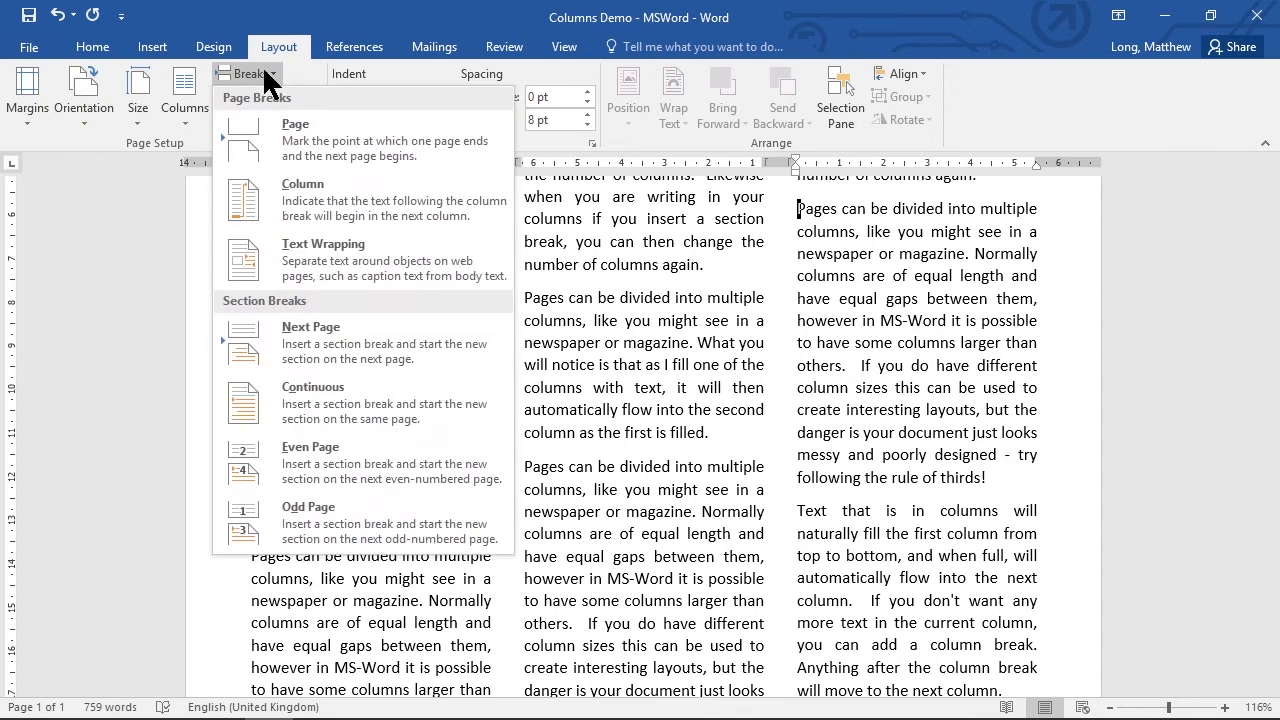
left_click(374, 399)
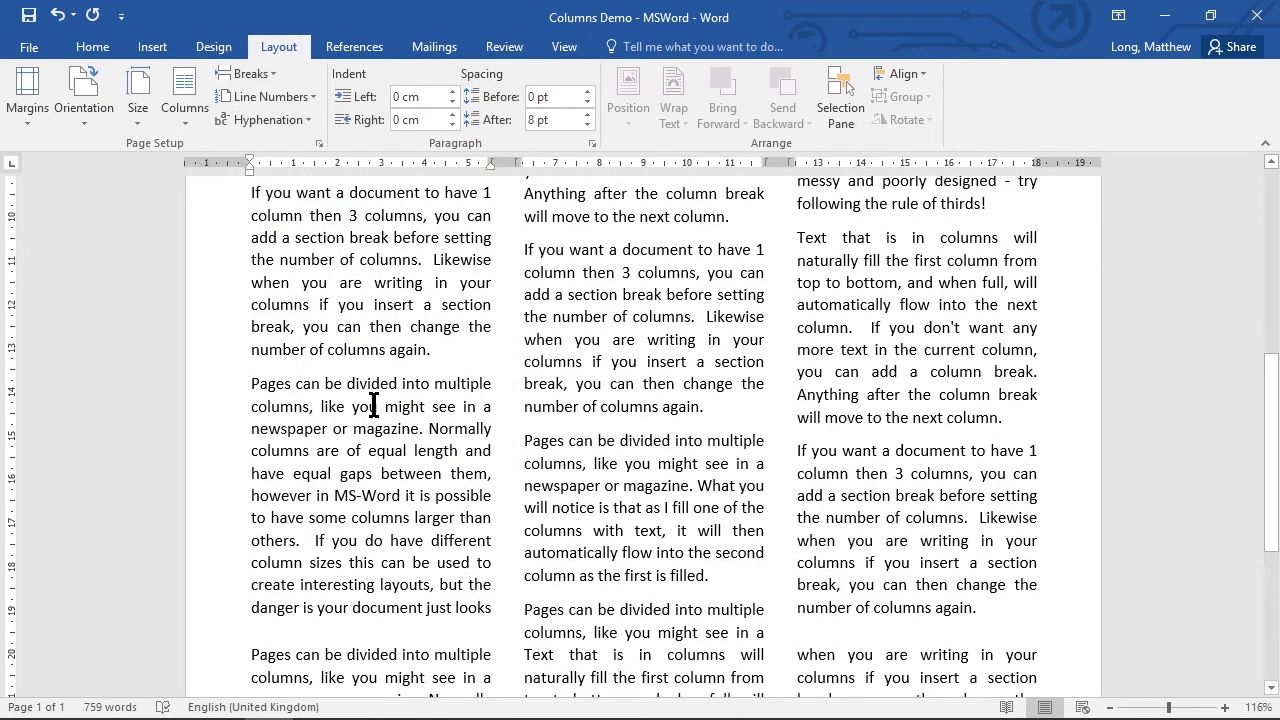
left_click(188, 95)
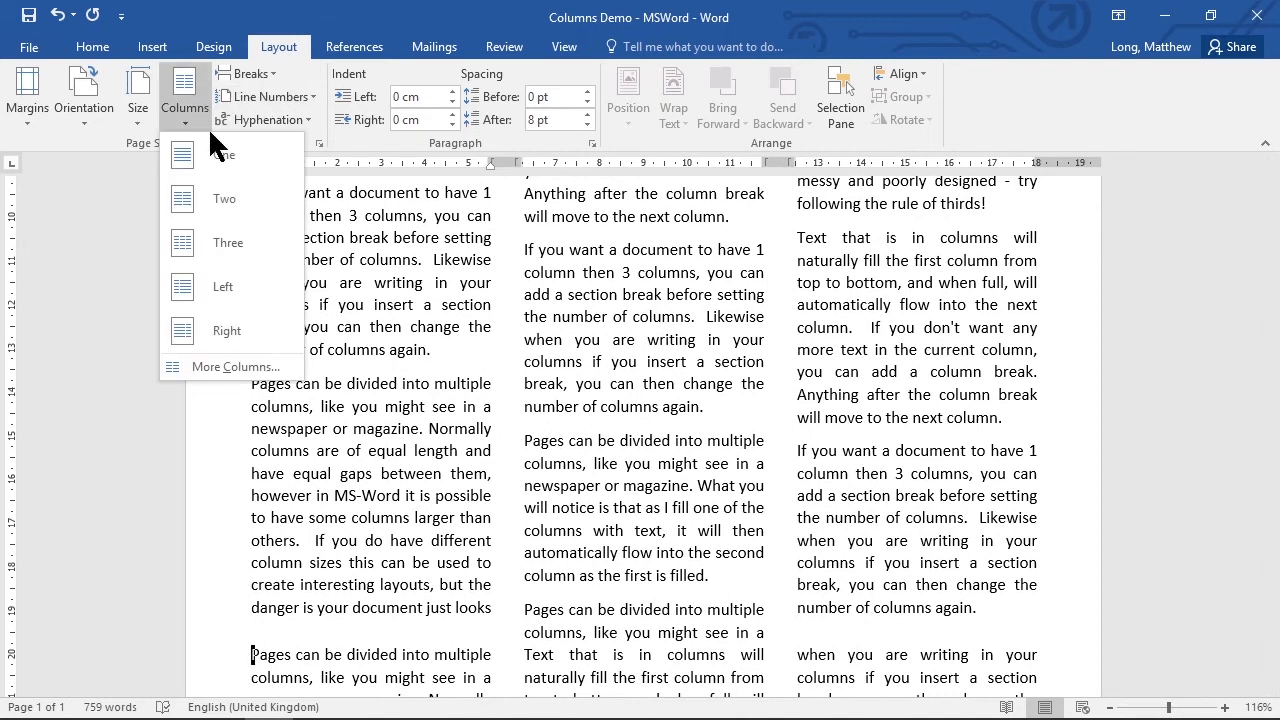
left_click(226, 158)
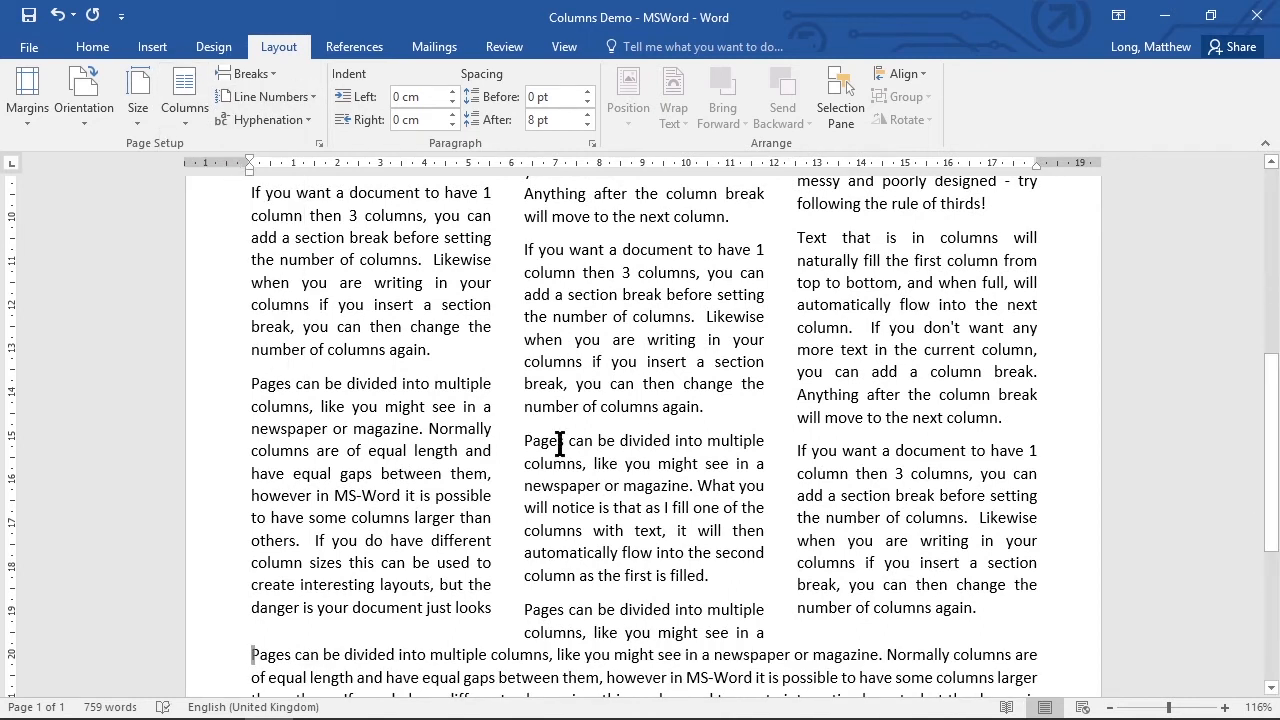
Add an empty paragraph at the start of the final single-column section to separate it from the three columns.
scroll(560, 444, "up", 7)
scroll(558, 500, "up", 2)
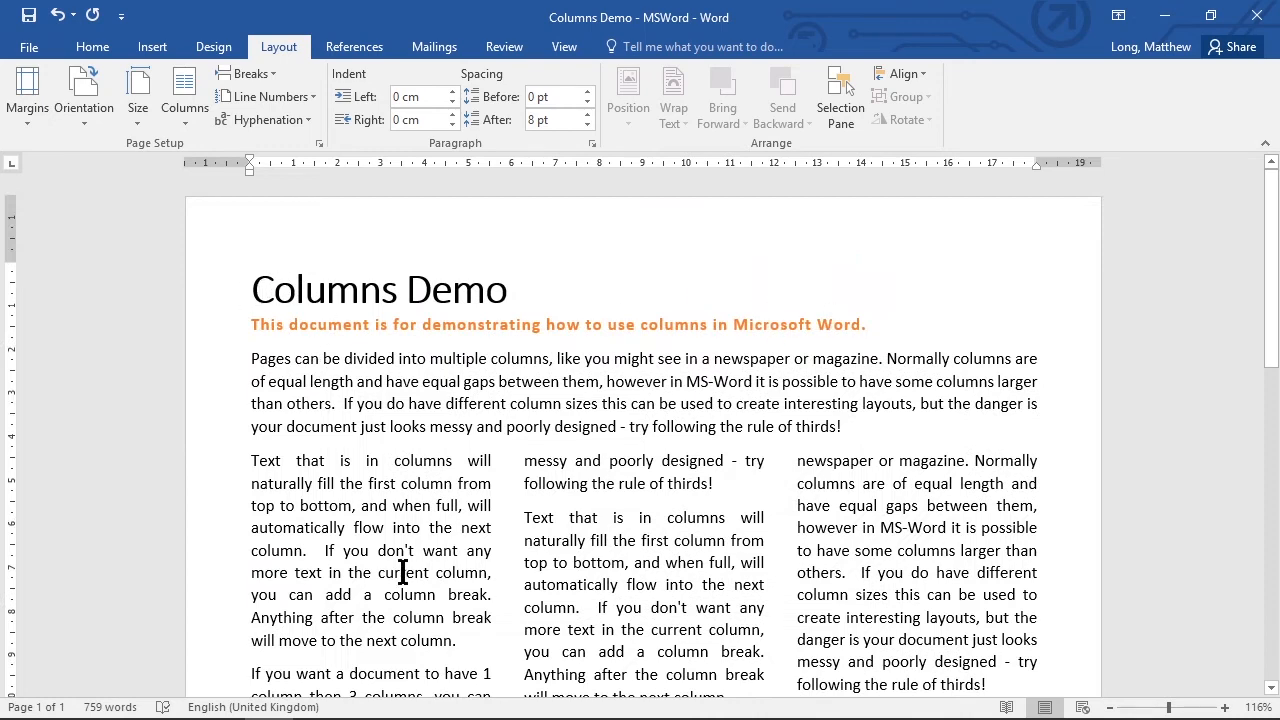
scroll(654, 569, "down", 10)
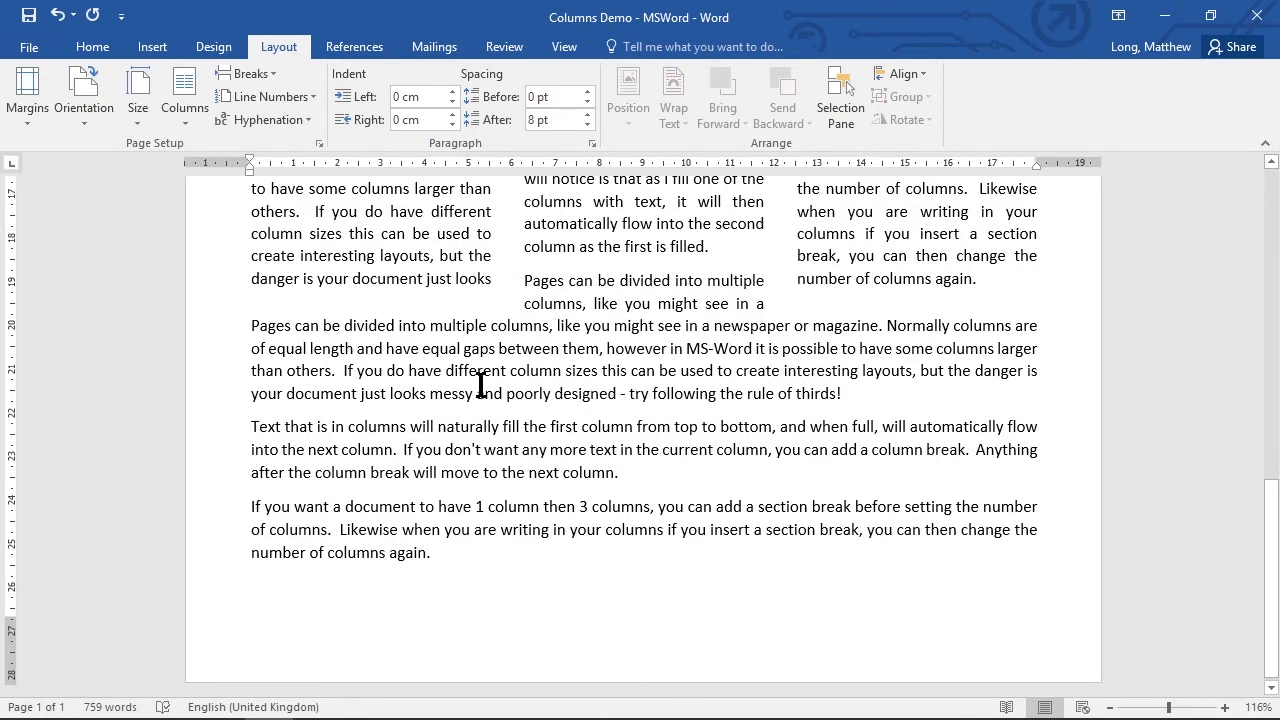
key("Return")
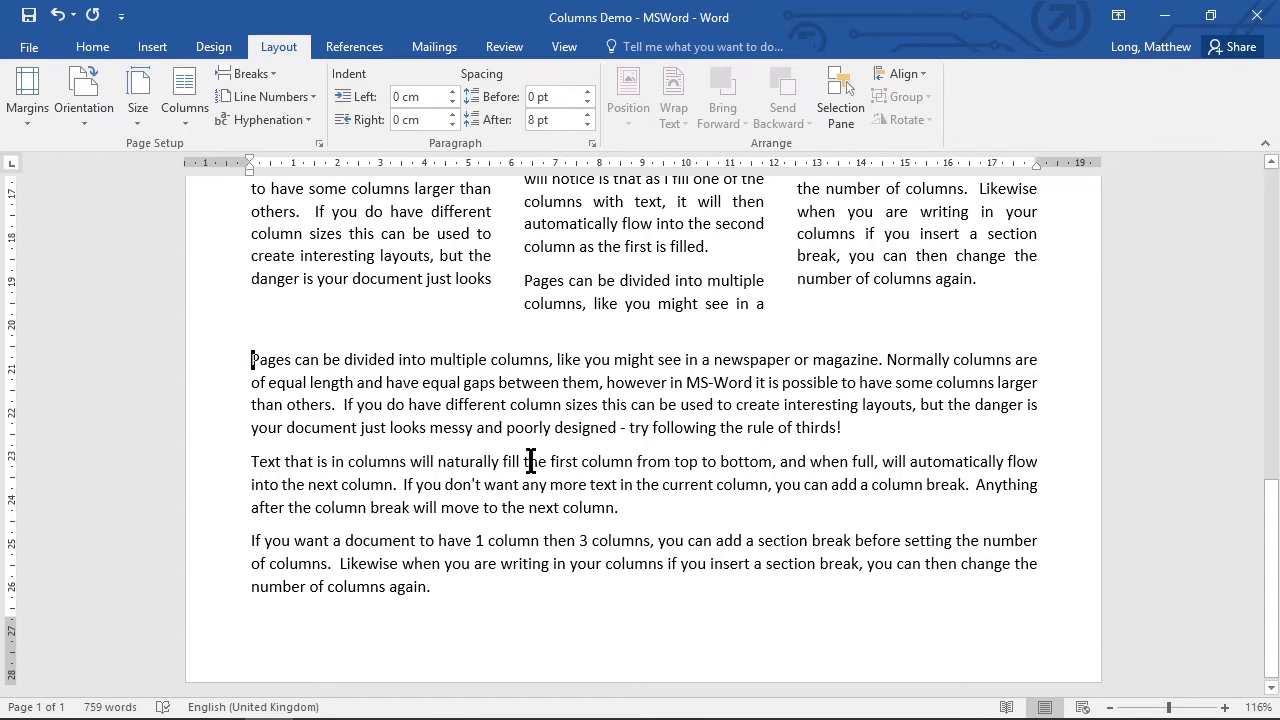
Zoom out to 42% to view the mixed column layout on the whole page.
scroll(519, 583, "up", 3)
scroll(519, 583, "up", 10)
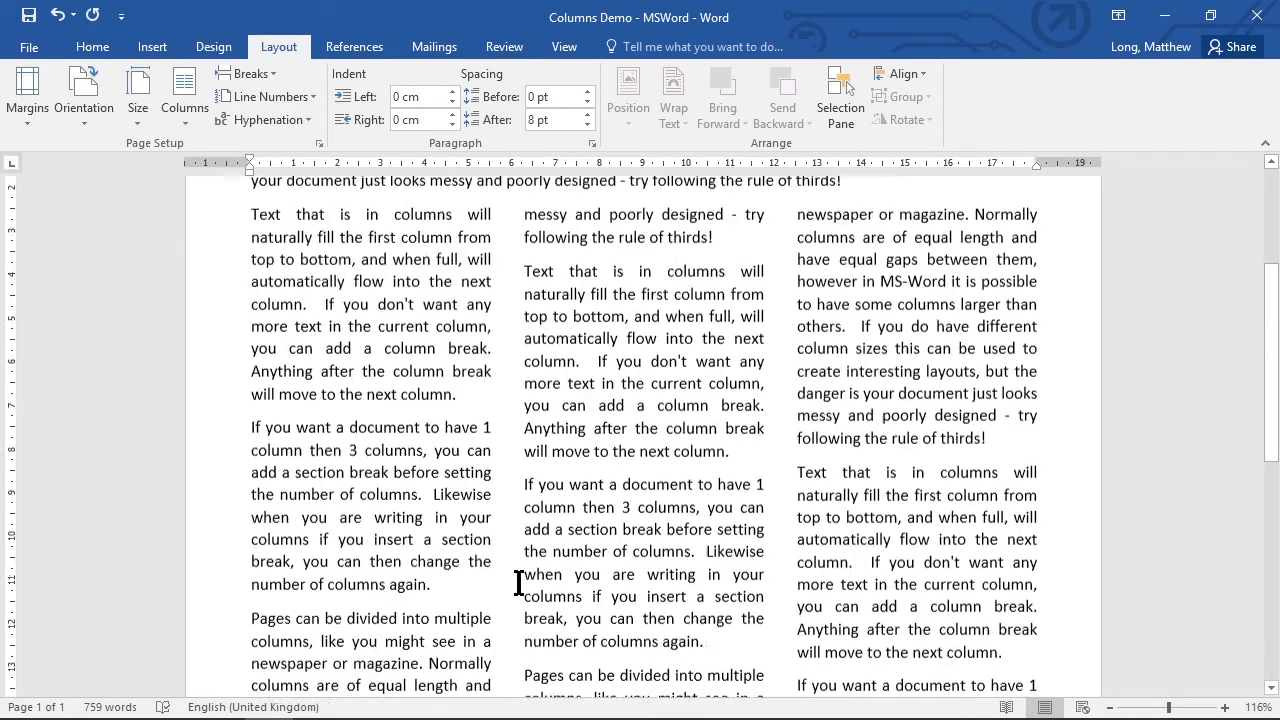
left_click_drag(1170, 708, 1136, 708)
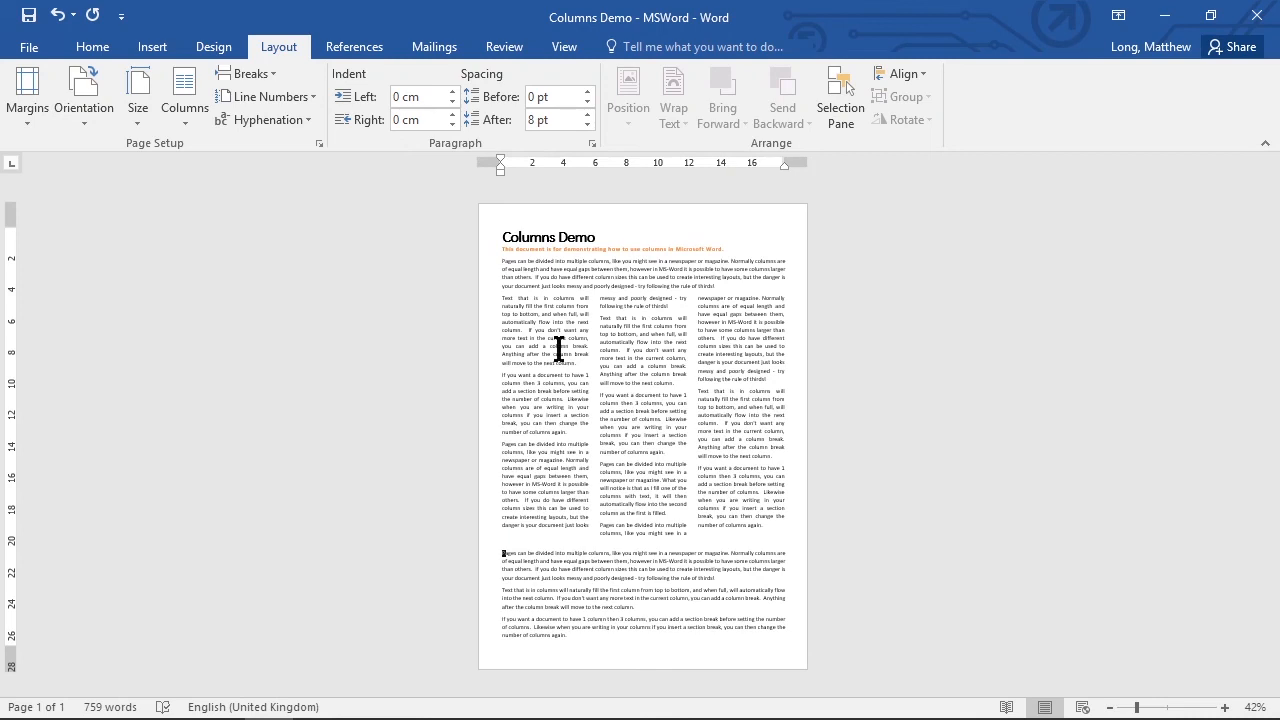